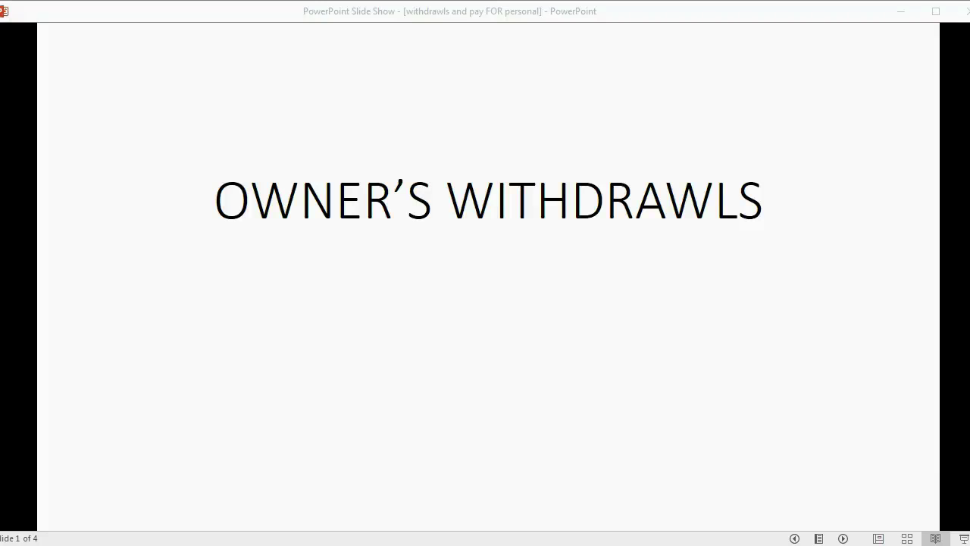
Advance the slide show past the title slide to slide 2, '4 Kinds of Owner's Withdrawal Transactions'
left_click(843, 538)
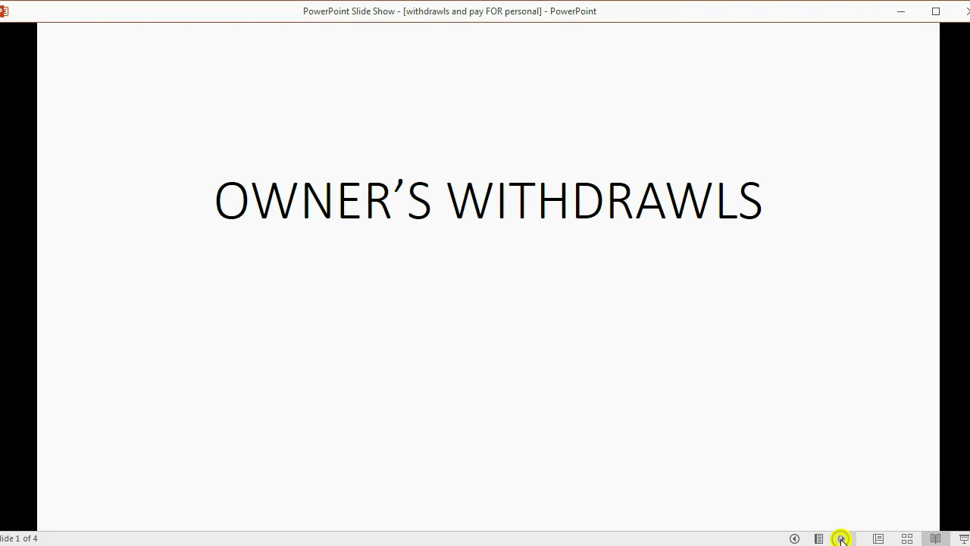
left_click(843, 539)
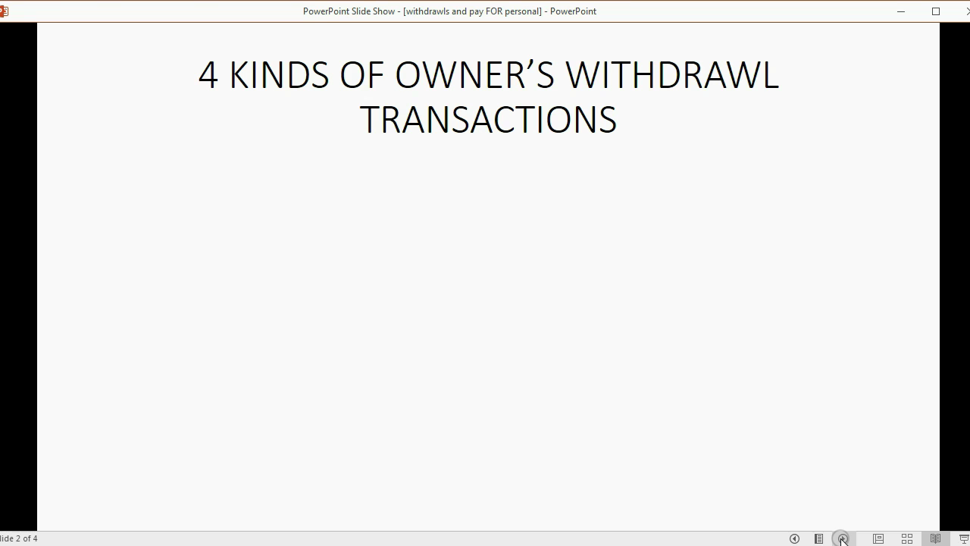
Reveal the four withdrawal types and the special-case note, then advance to slide 3
left_click(843, 539)
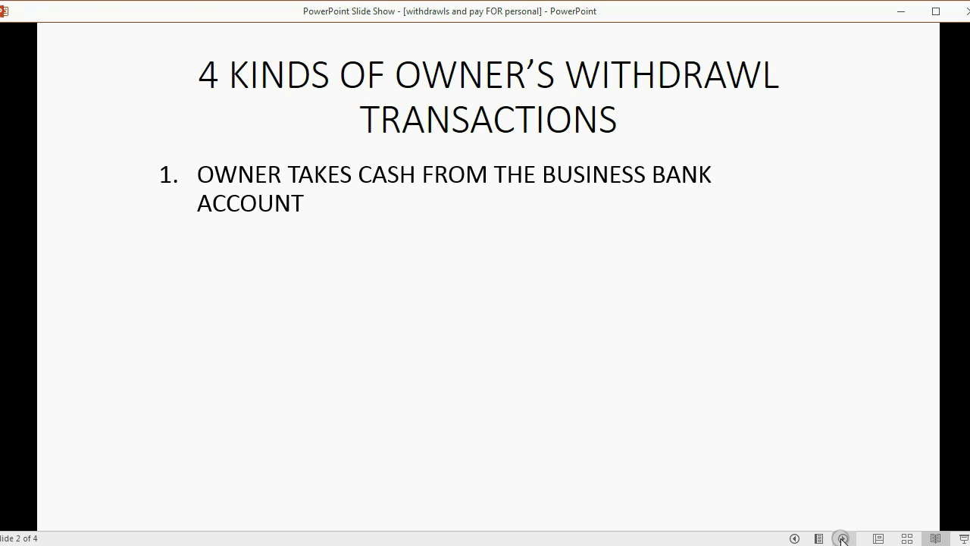
left_click(843, 538)
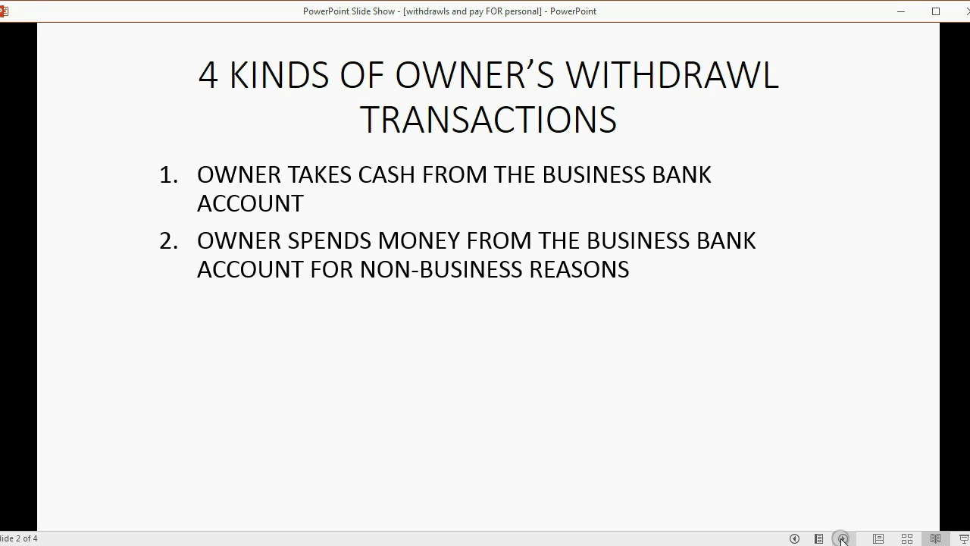
left_click(842, 538)
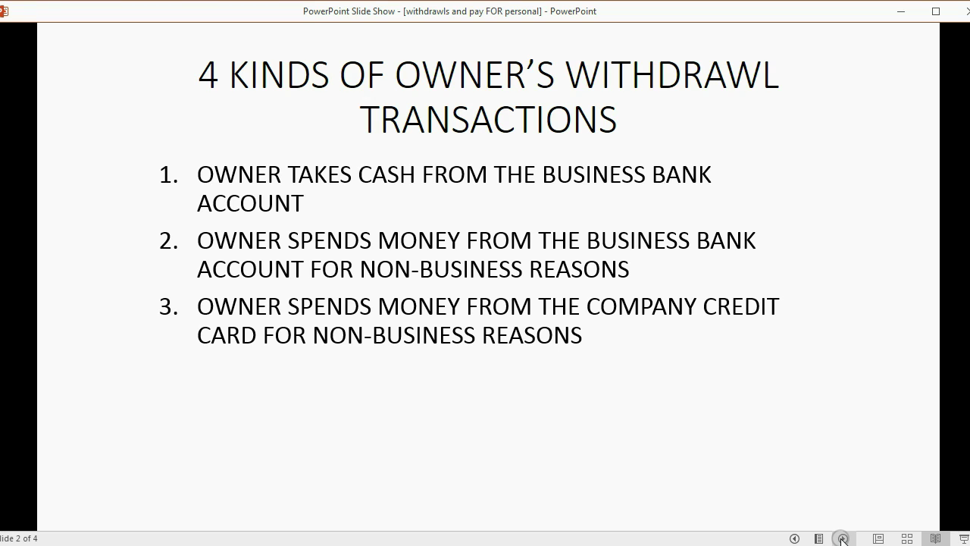
left_click(843, 539)
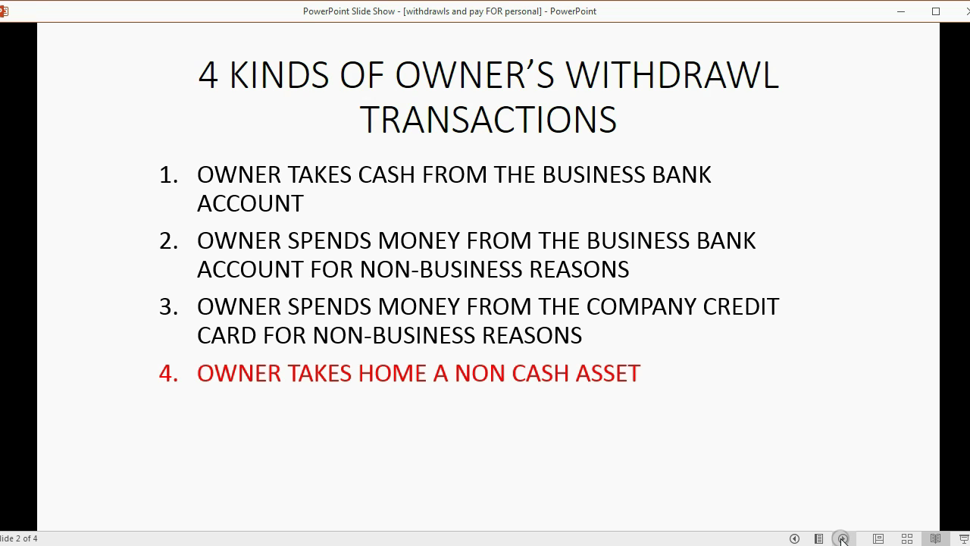
left_click(842, 539)
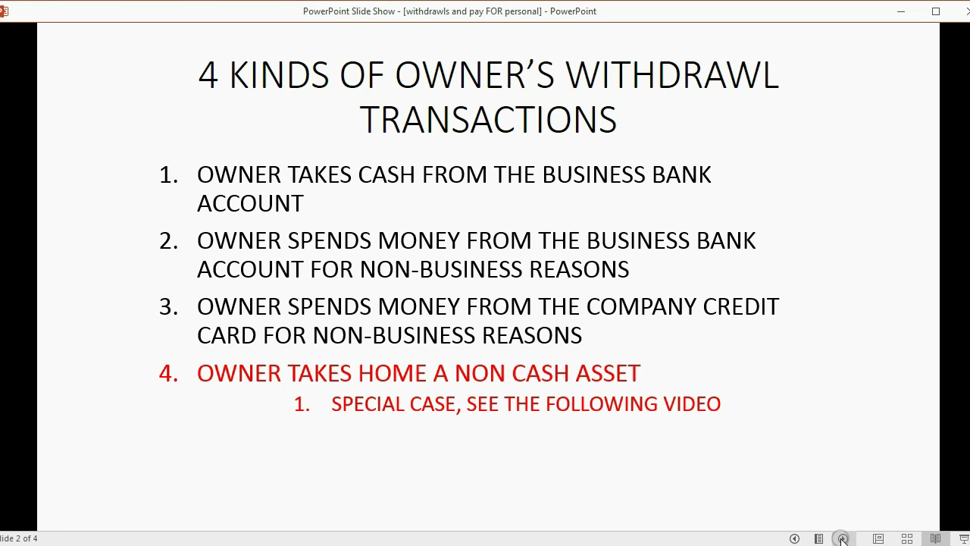
left_click(842, 539)
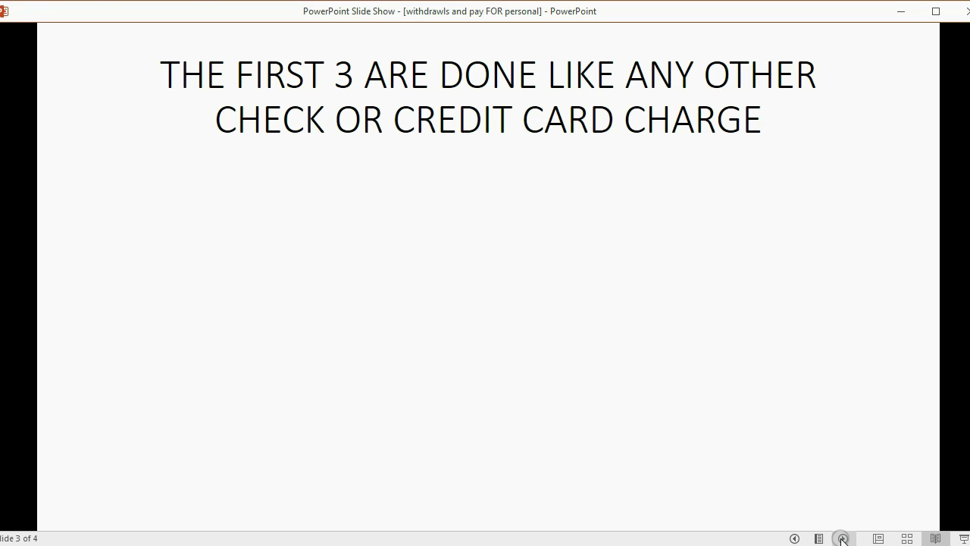
Reveal the ATM, credit card and owner's withdrawals account points, then go to the Examples slide
left_click(842, 539)
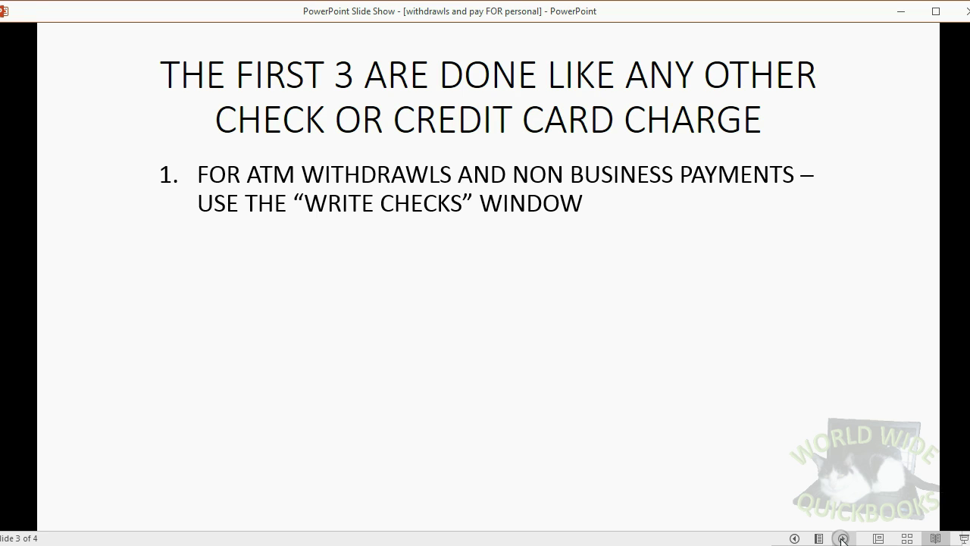
left_click(842, 539)
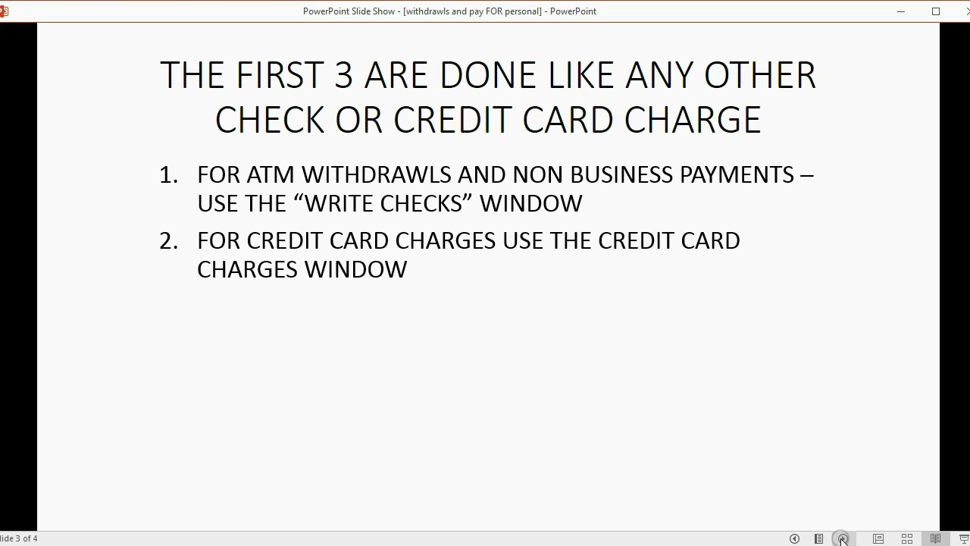
left_click(843, 539)
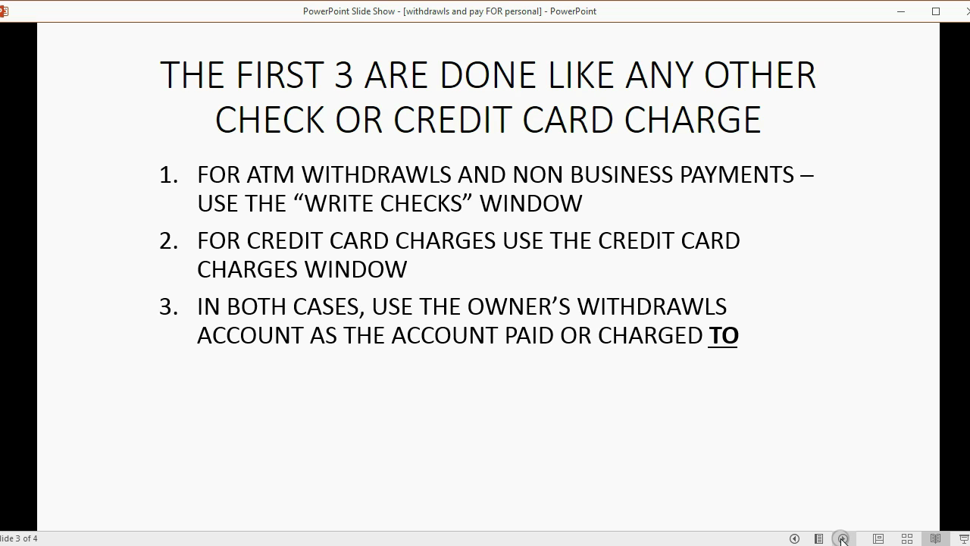
left_click(842, 539)
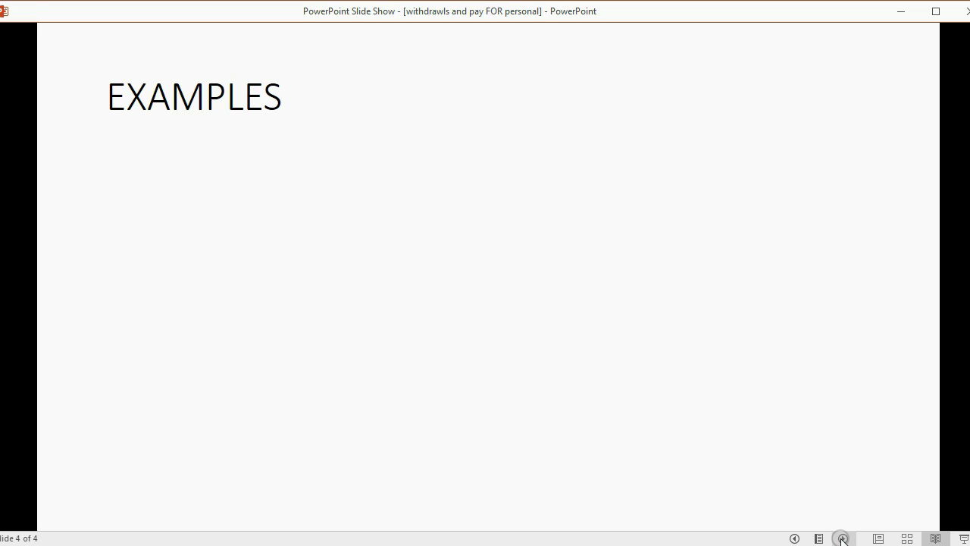
Show the April 20 $200 ATM withdrawal example and minimize the slide show
left_click(843, 539)
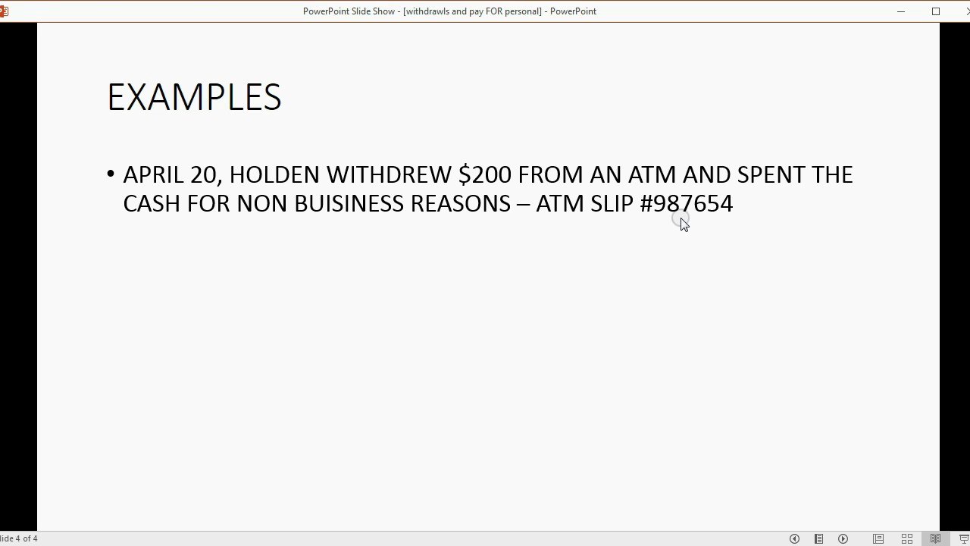
left_click(900, 11)
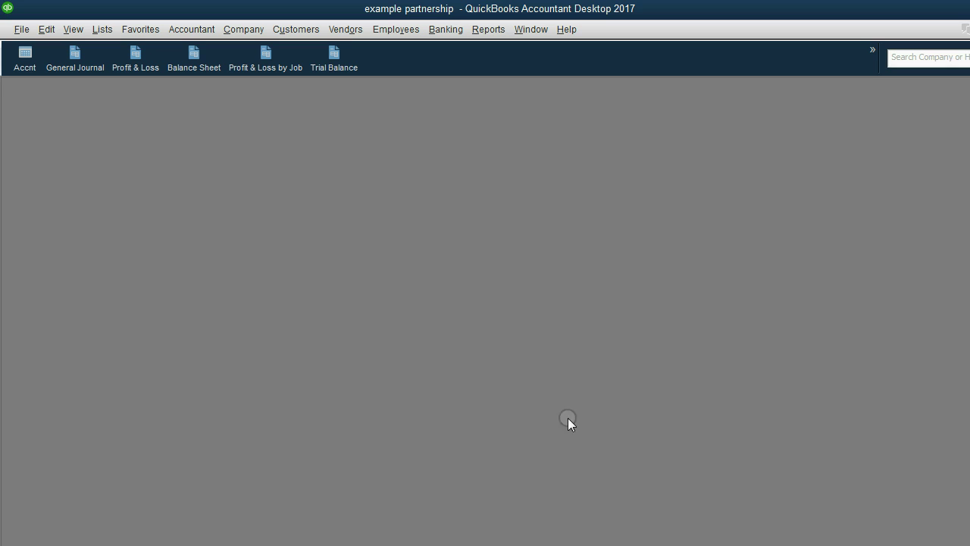
Open the Trial Balance and drill into the 7,000.00 HOLDEN'S Draws balance
left_click(339, 65)
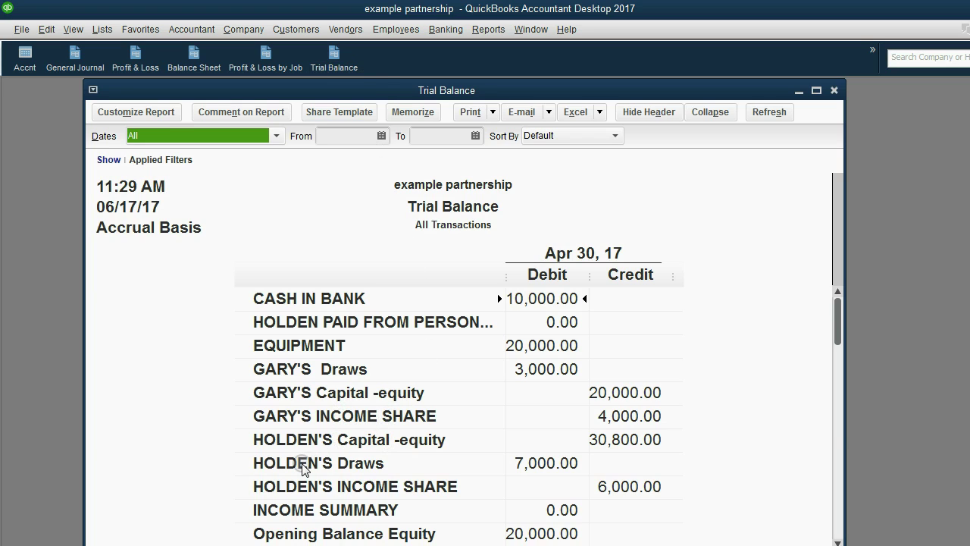
left_click(337, 461)
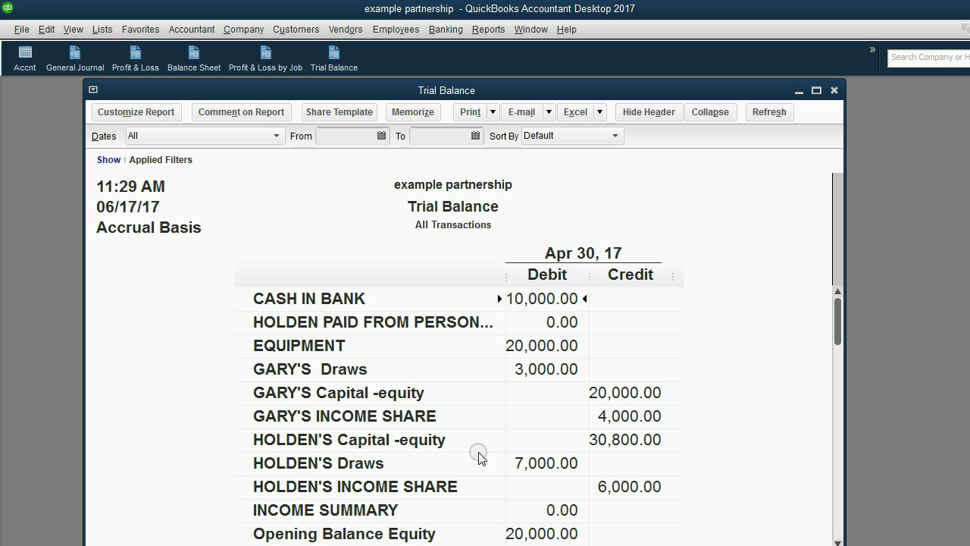
left_click(535, 462)
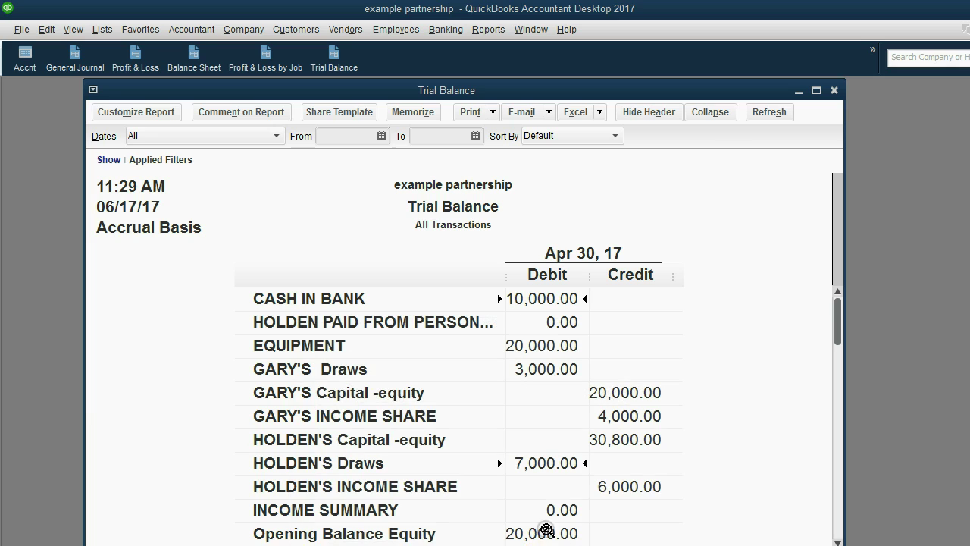
left_click(548, 464)
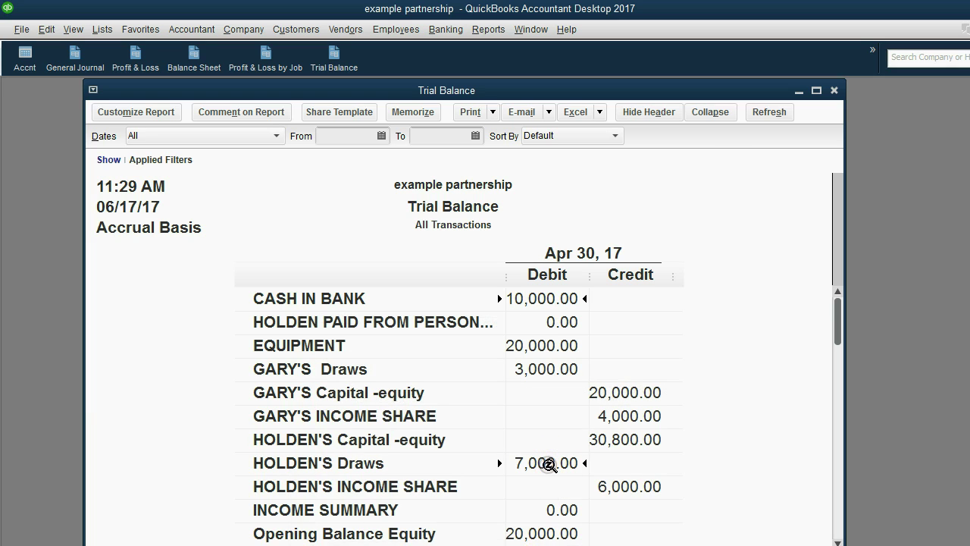
double_click(541, 462)
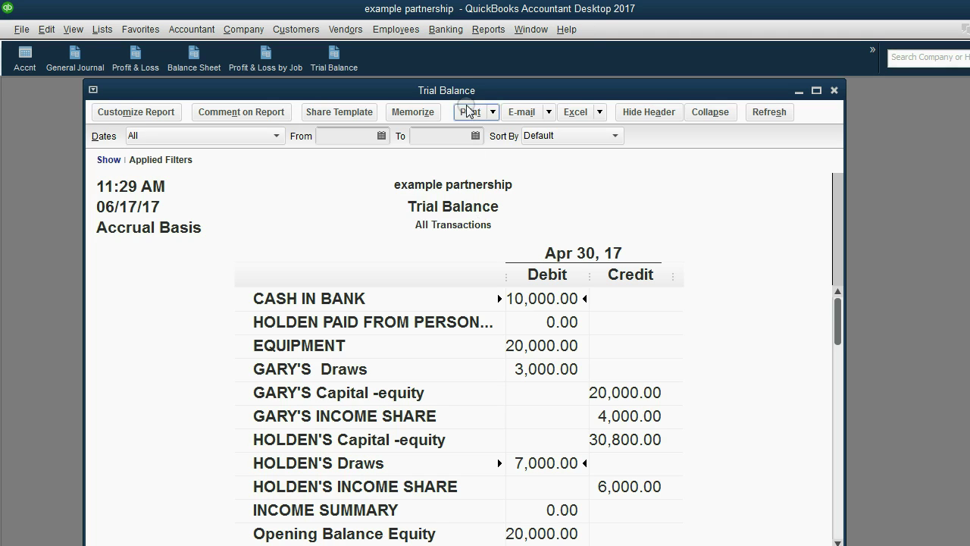
left_click(447, 30)
Start a new check dated April 20, 2017
left_click(464, 49)
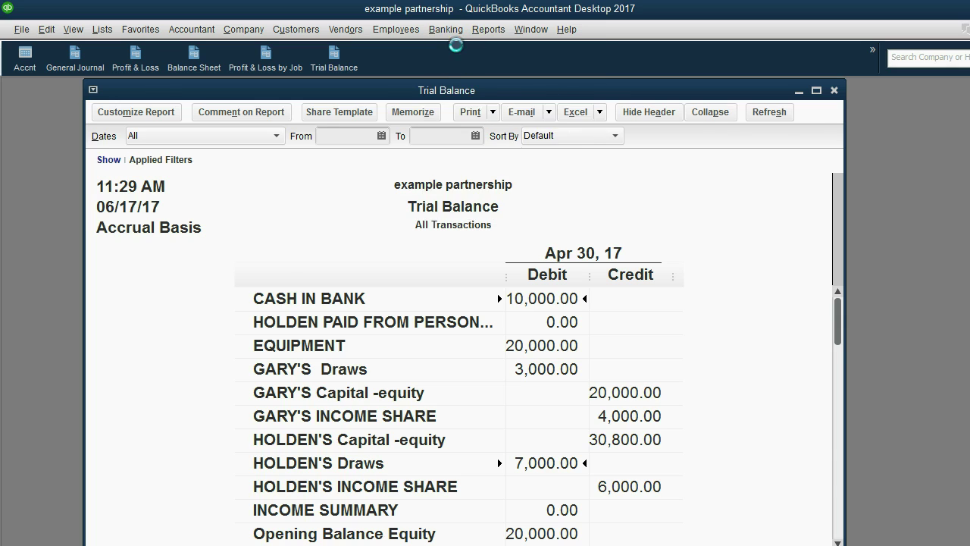
left_click(613, 231)
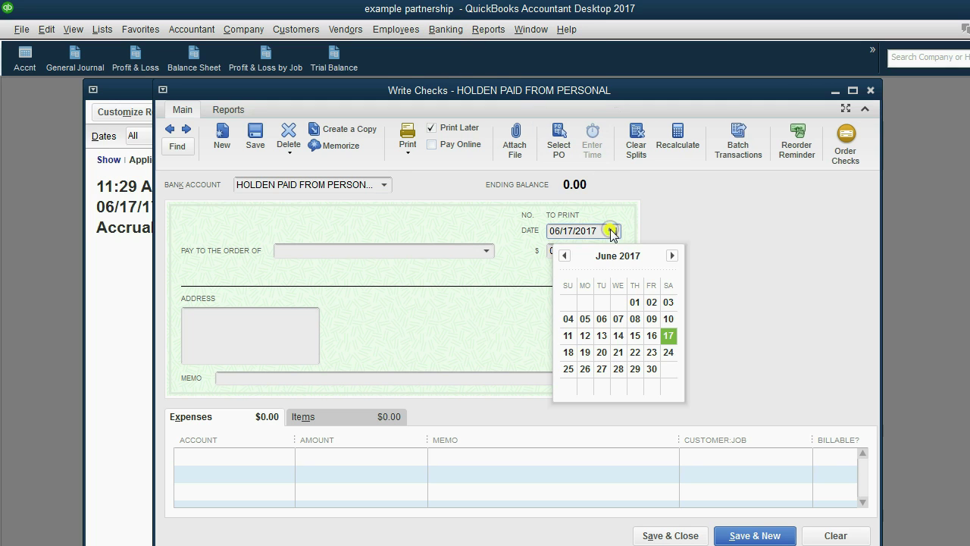
left_click(566, 255)
left_click(565, 255)
left_click(635, 353)
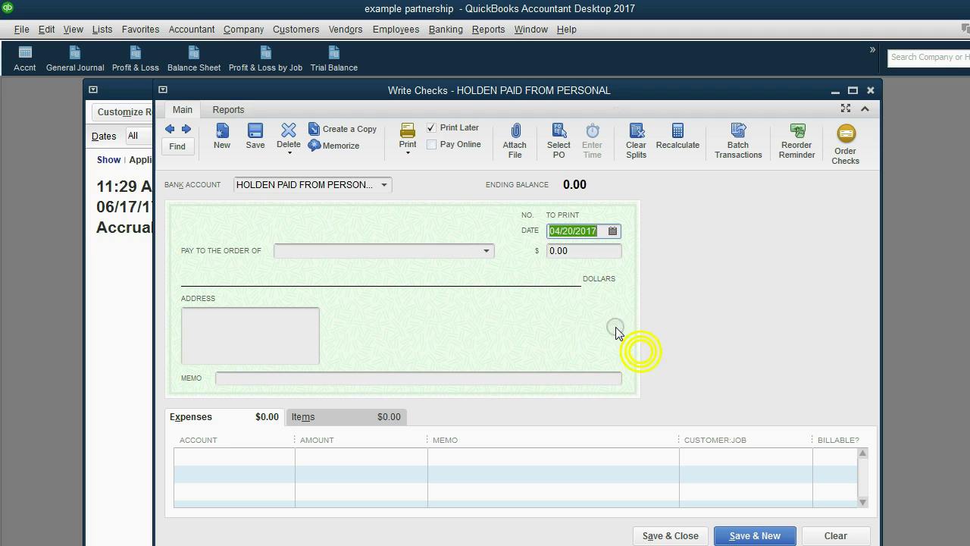
left_click(488, 252)
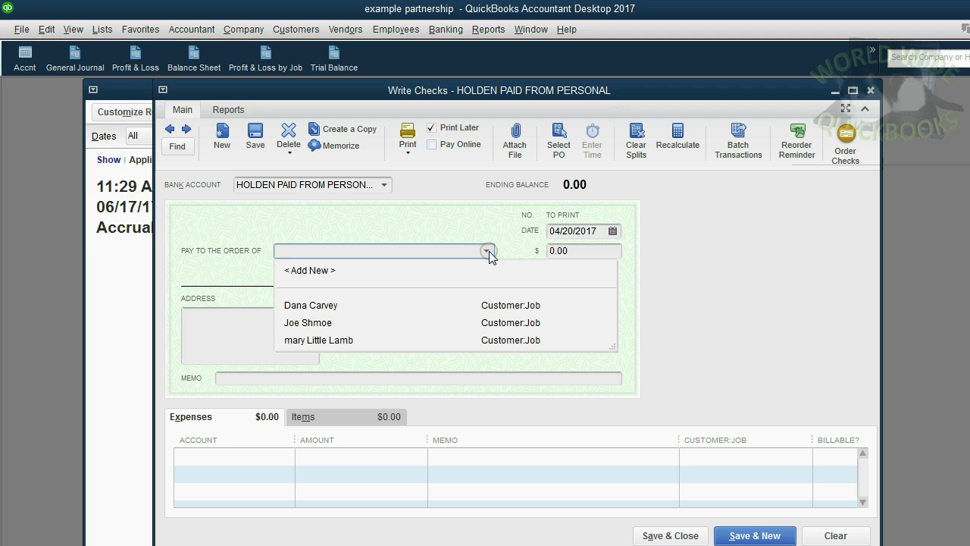
left_click(487, 253)
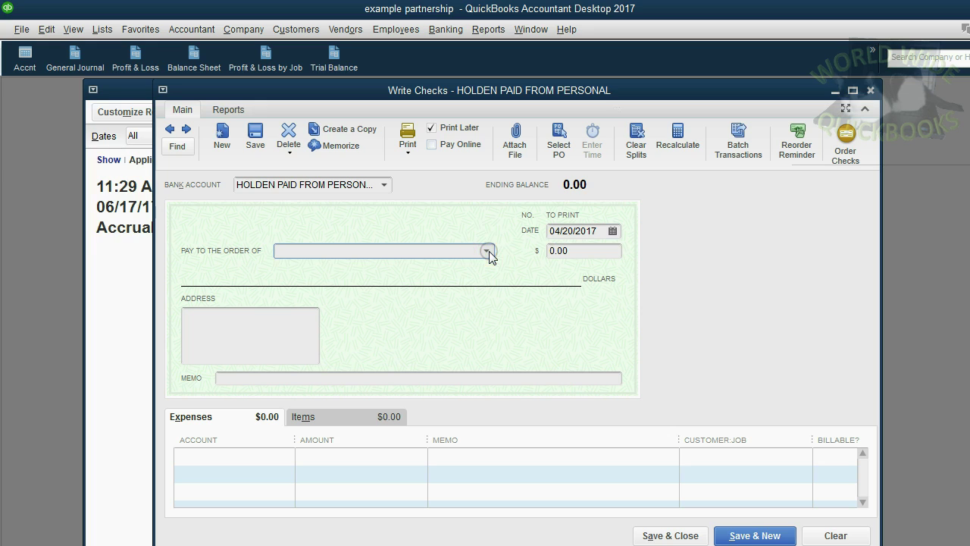
Draw the check from CASH IN BANK and dismiss the default accounts message
left_click(382, 185)
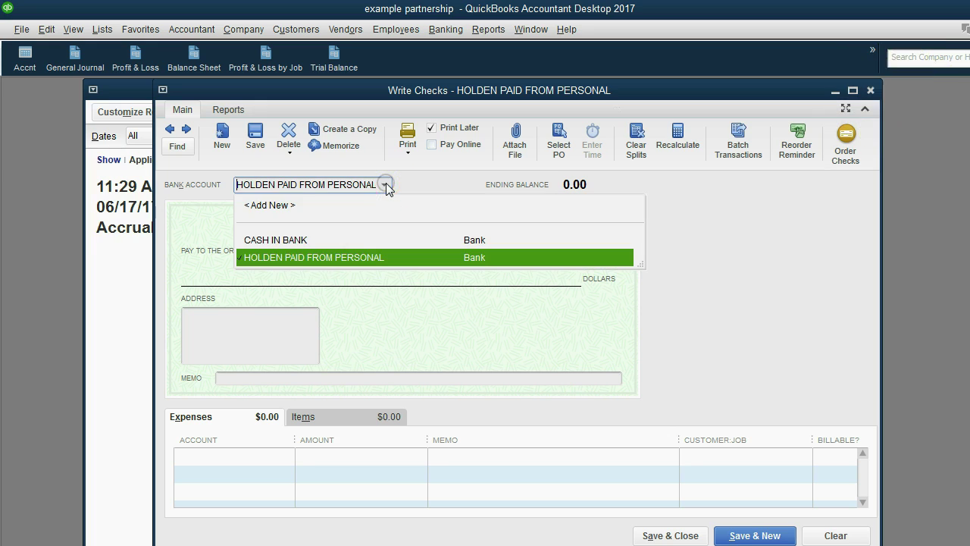
left_click(307, 241)
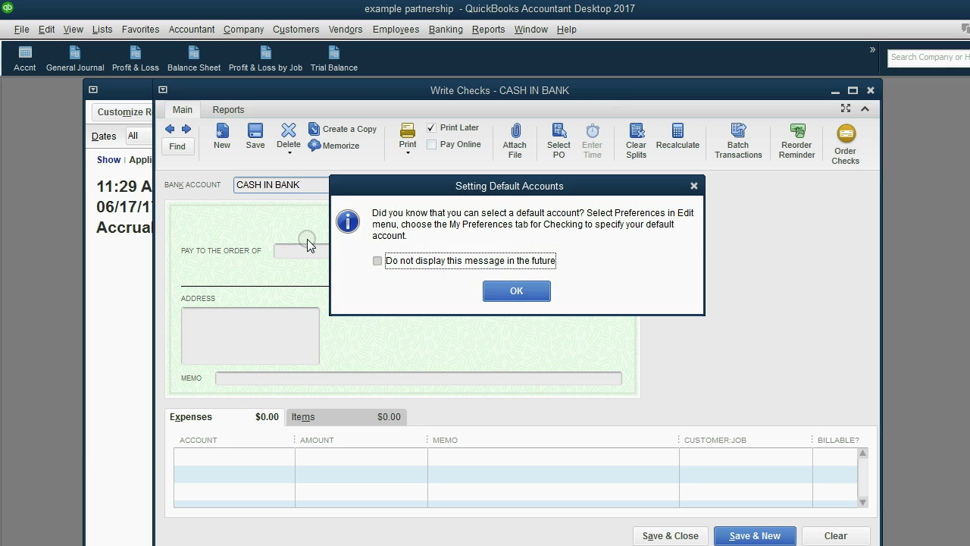
left_click(505, 291)
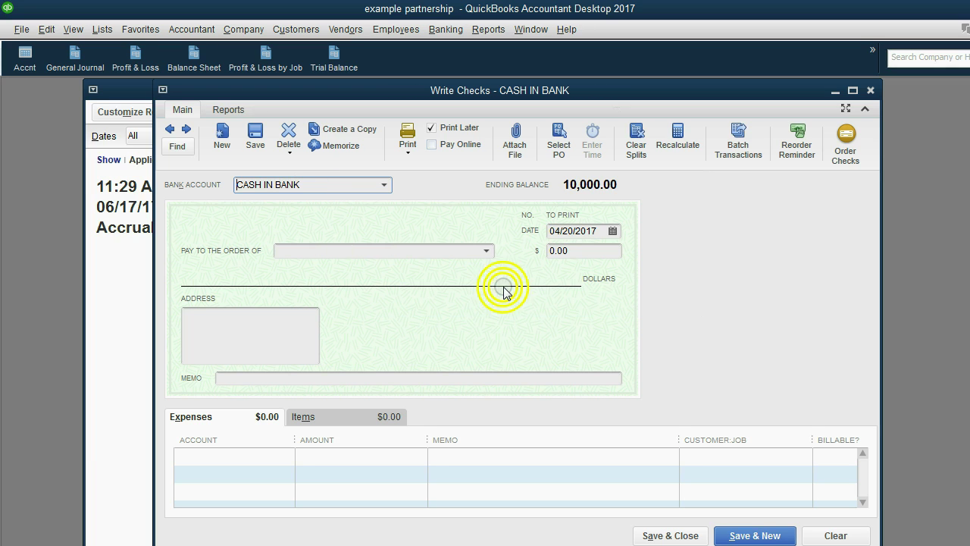
left_click(283, 454)
Charge the check's expense line to HOLDEN'S Draws for 200.00
left_click(288, 456)
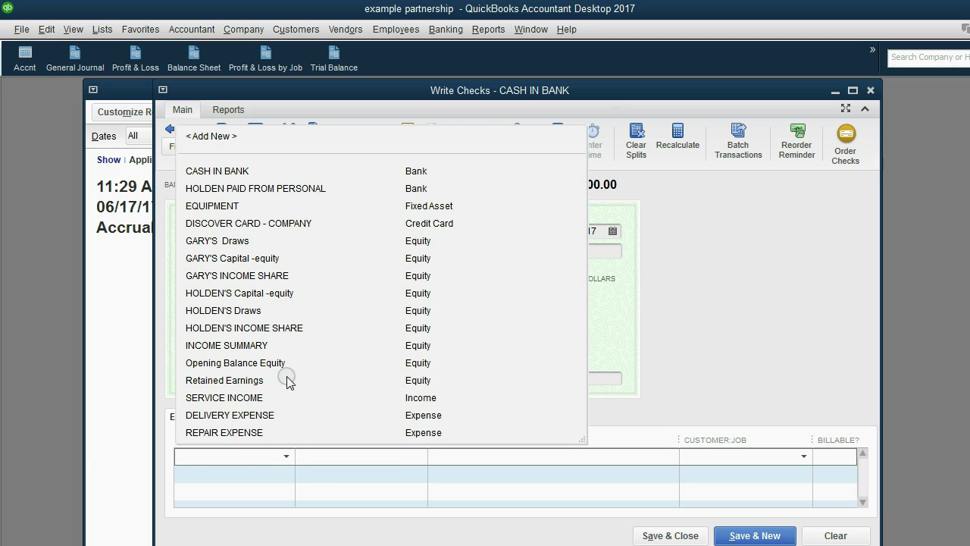
left_click(263, 310)
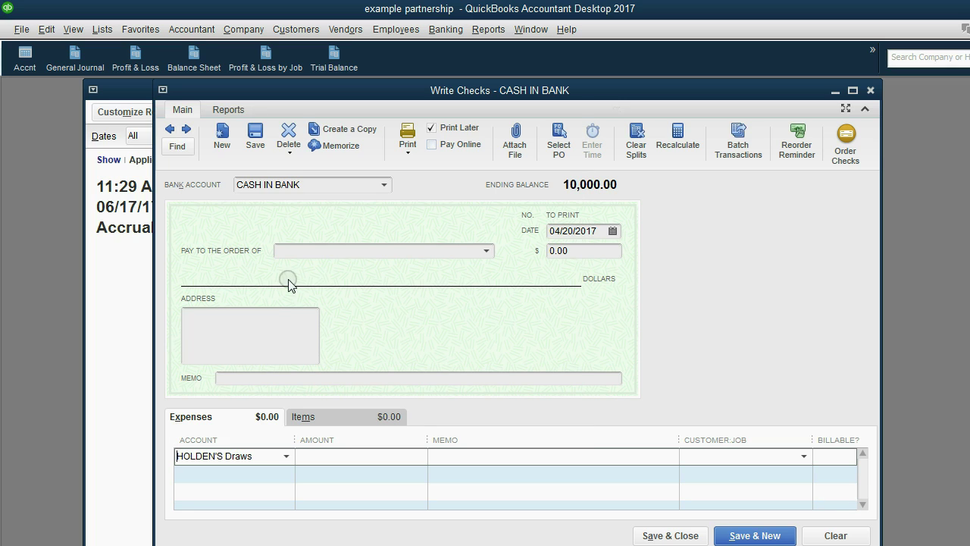
left_click(319, 185)
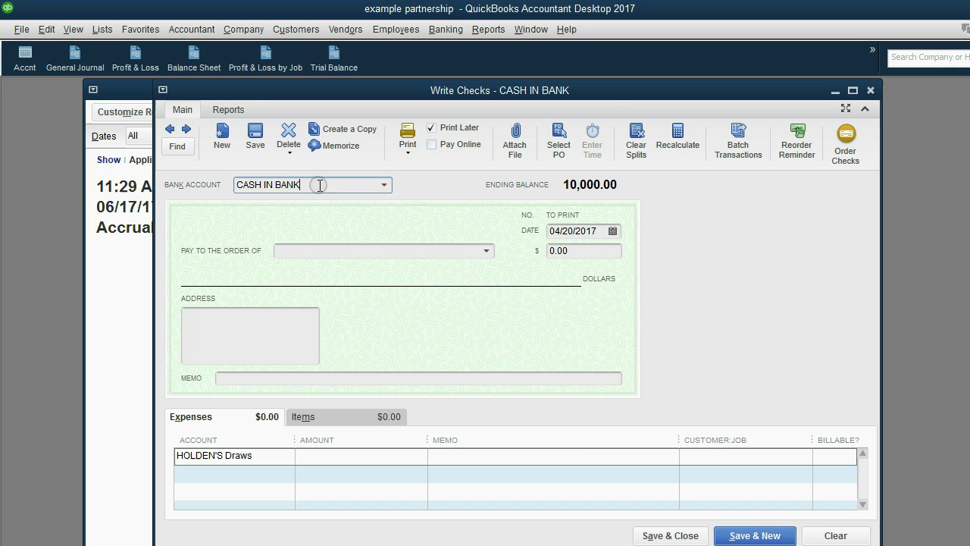
left_click(280, 459)
left_click(277, 459)
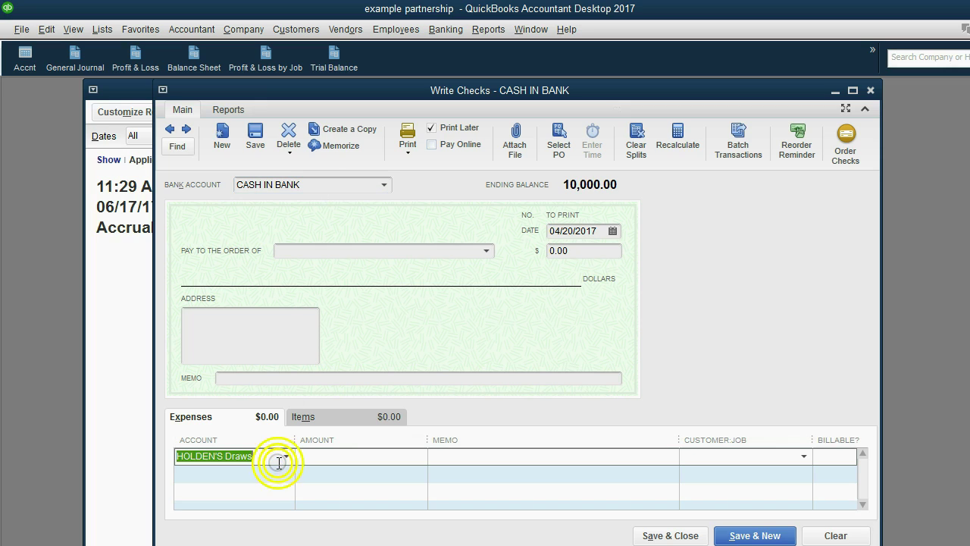
left_click(574, 252)
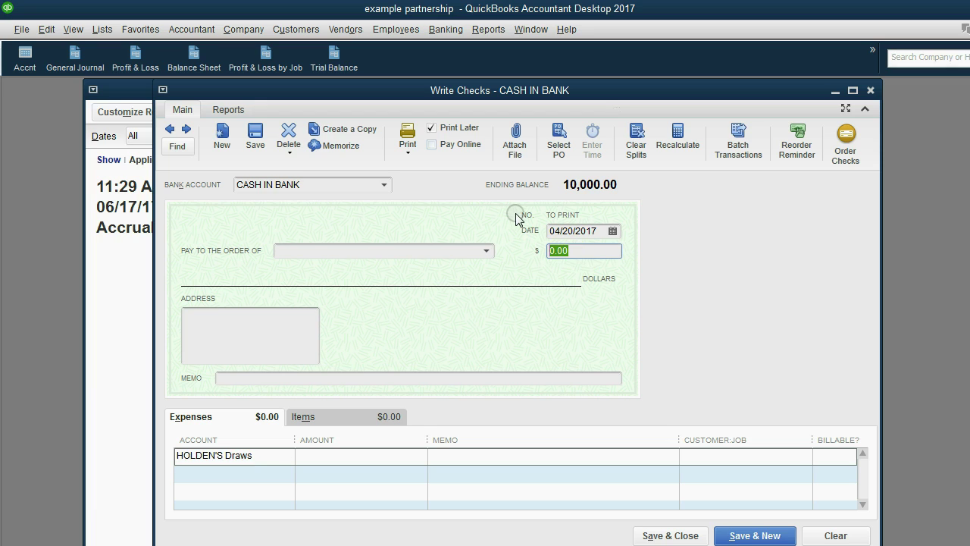
type("200")
left_click(515, 214)
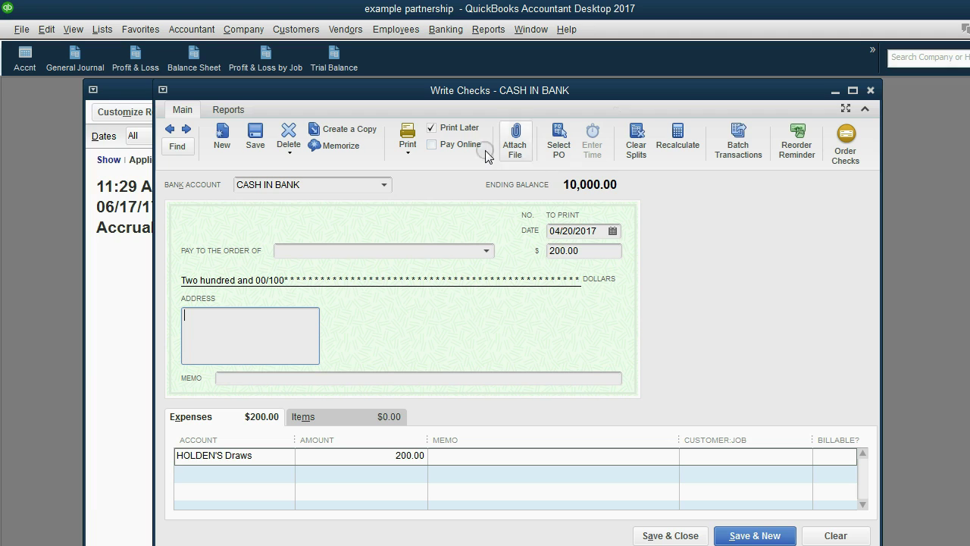
Turn off Print Later and set the check number to 987654
left_click(432, 128)
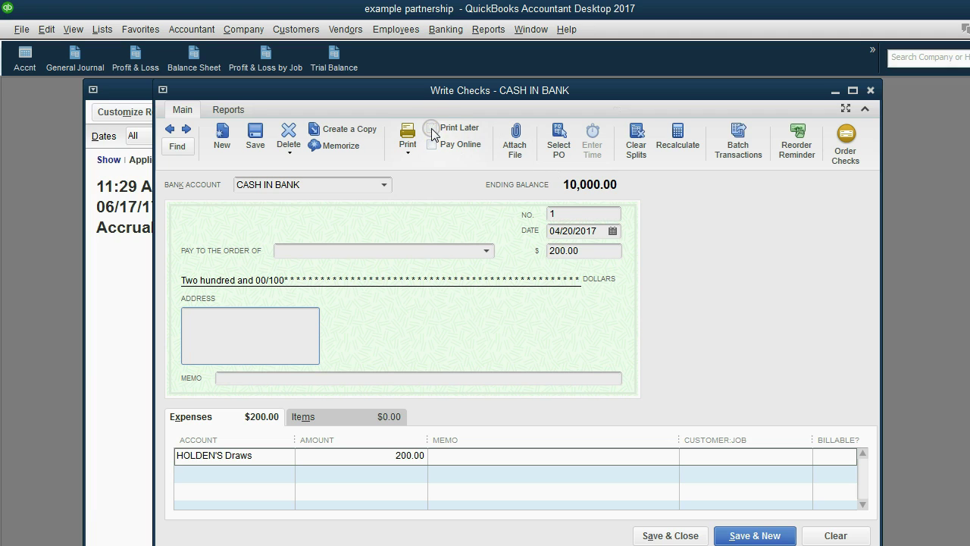
left_click(558, 213)
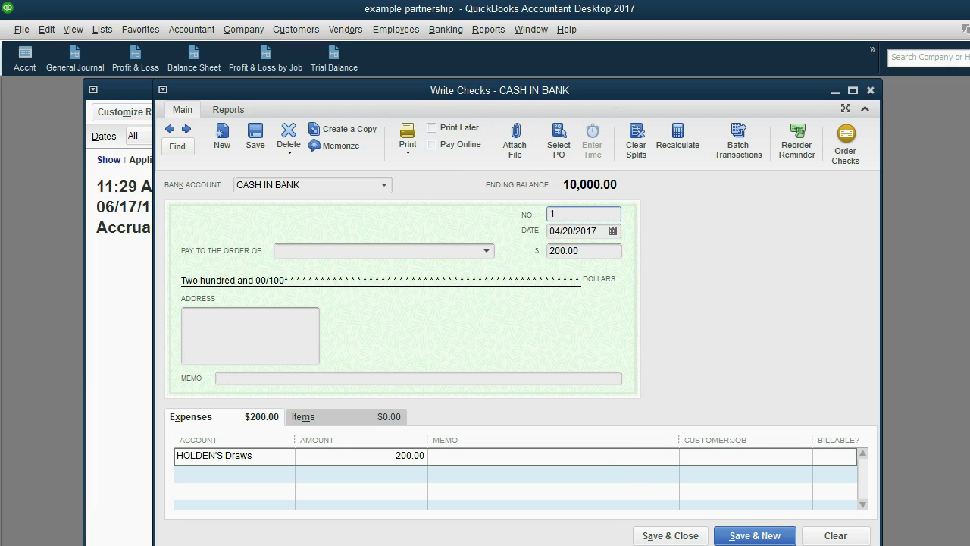
key("alt+Tab")
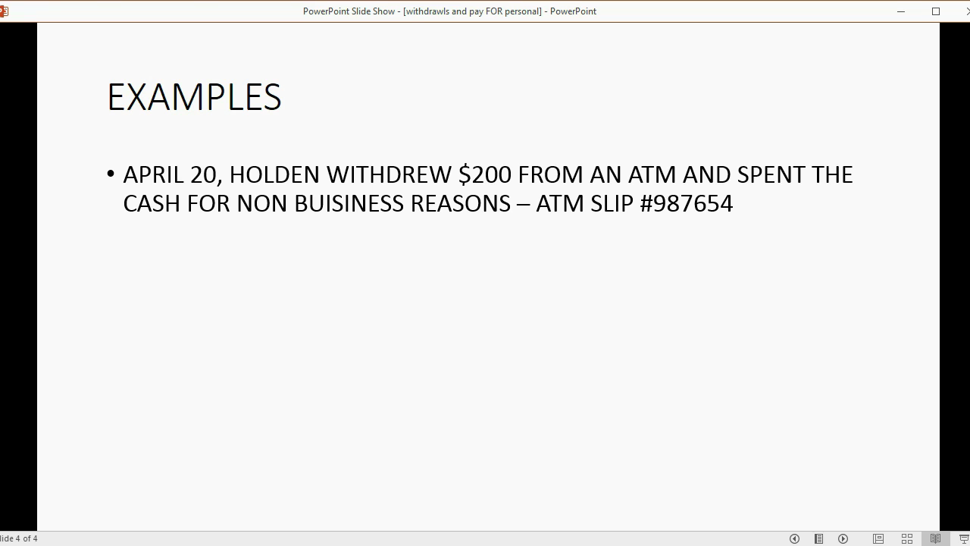
key("alt+Tab")
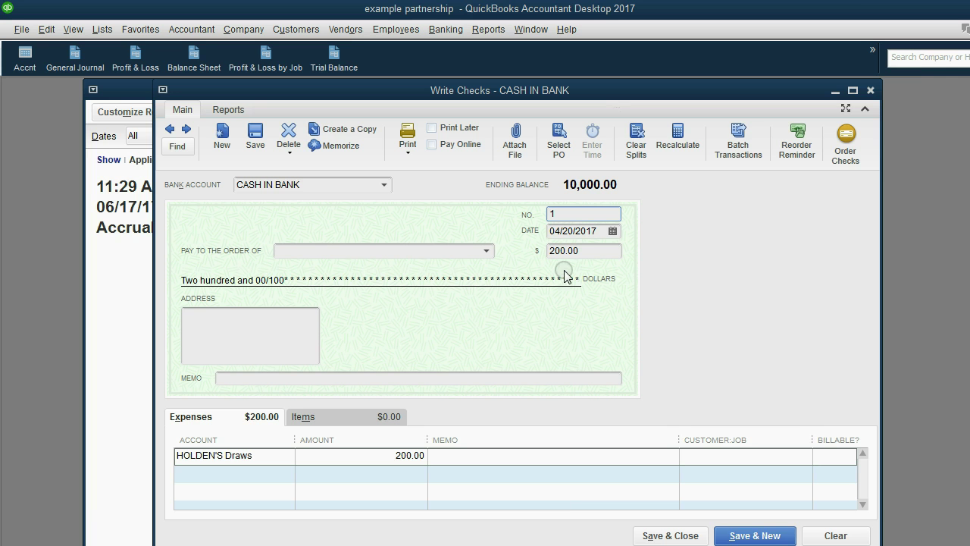
double_click(549, 215)
type("9876")
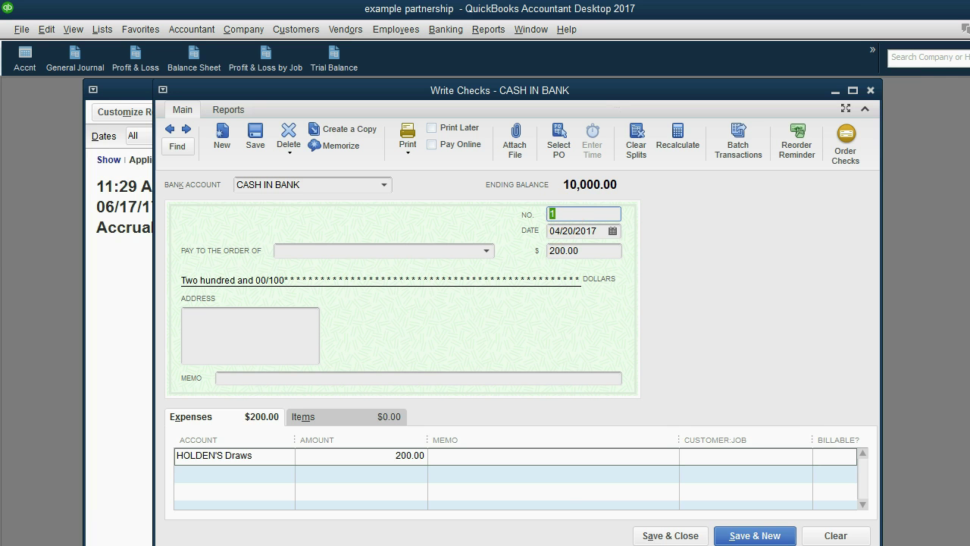
type("54")
Save check 987654 and review CASH IN BANK 9,800.00 and HOLDEN'S Draws 7,200.00 on the Trial Balance
left_click(662, 535)
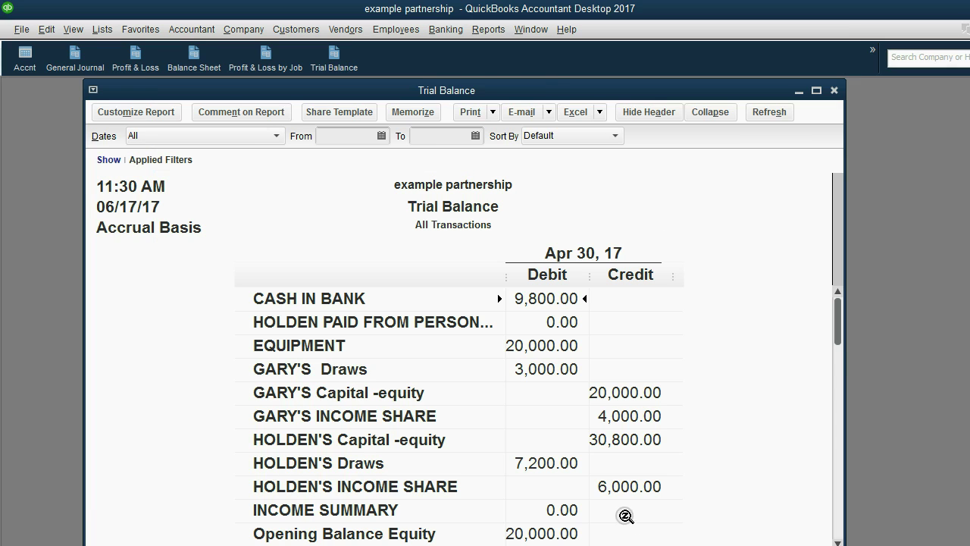
left_click(389, 465)
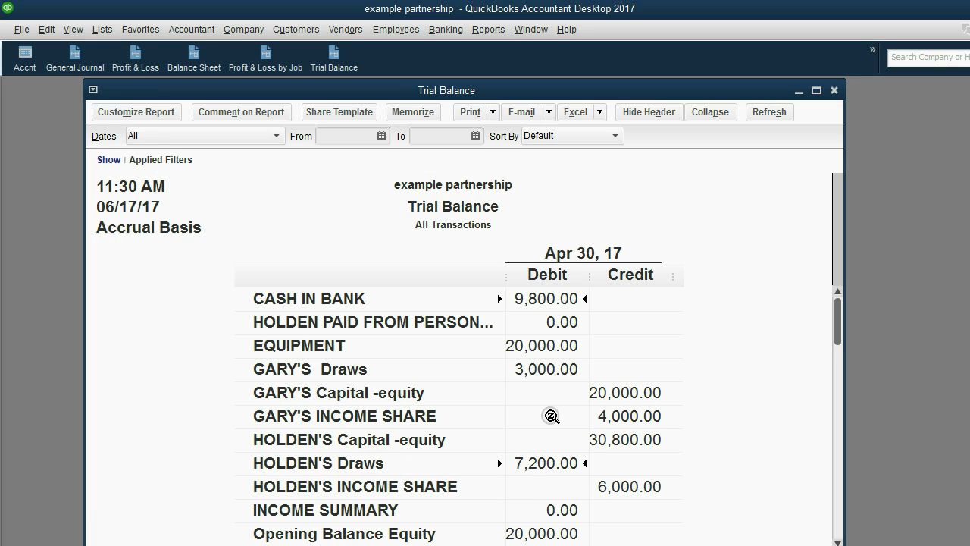
left_click(564, 298)
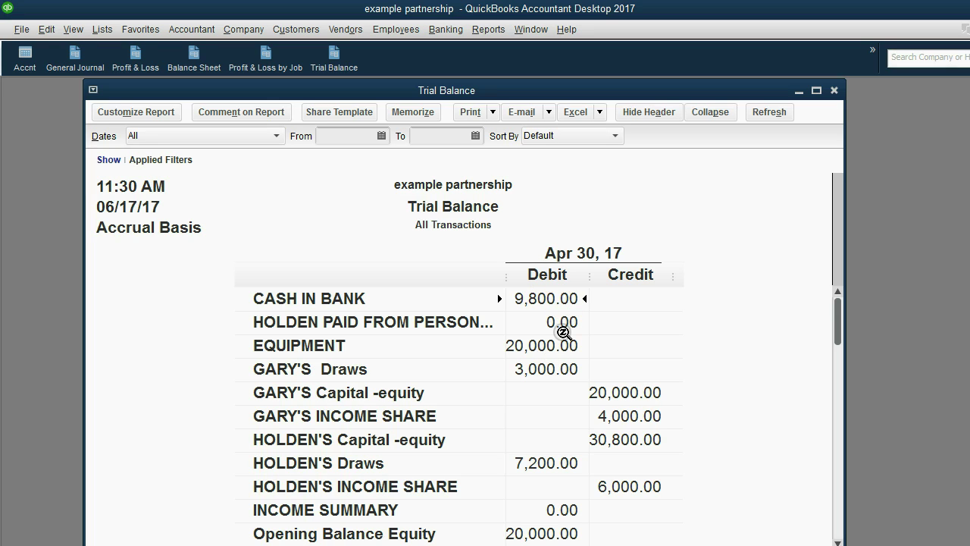
Reveal the April 21 $100 dentist check example, then minimize the slide show
key("alt+Tab")
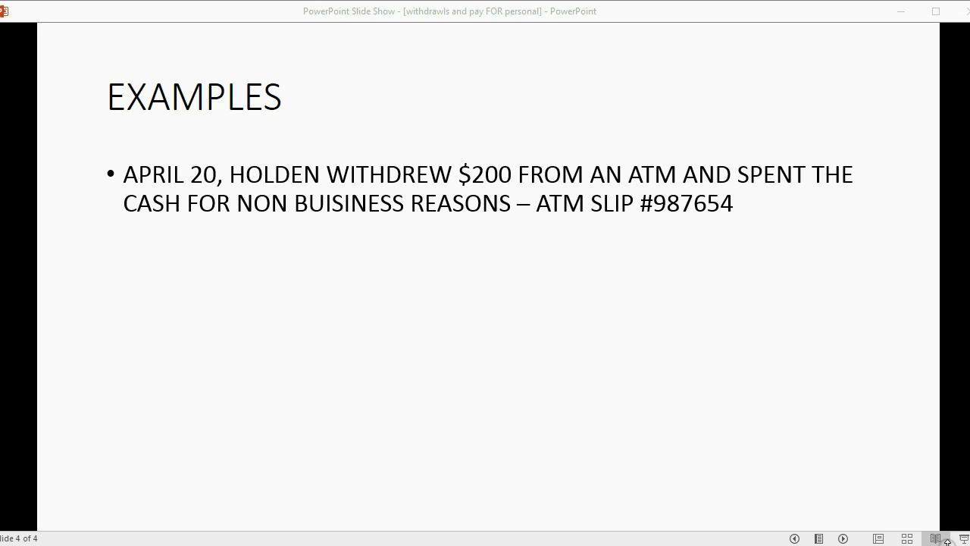
left_click(845, 538)
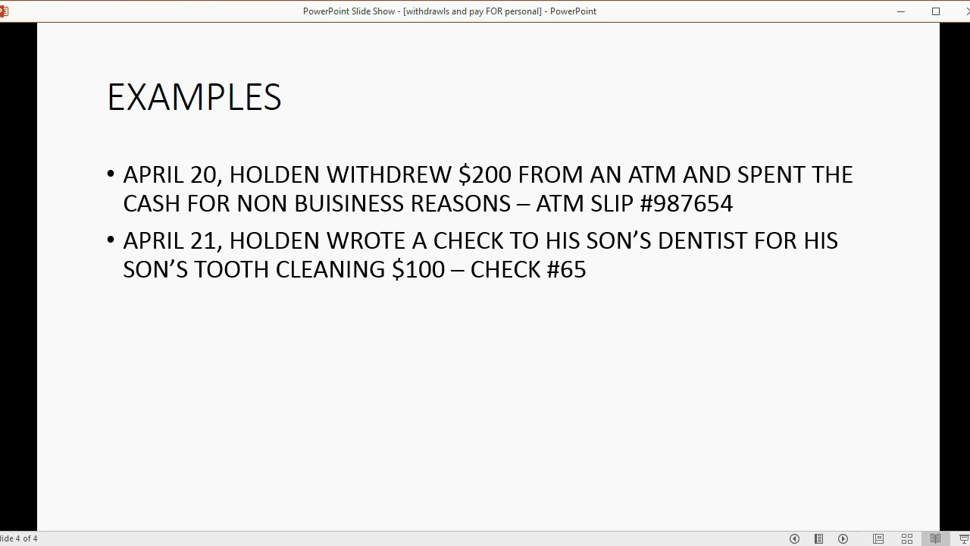
left_click(901, 13)
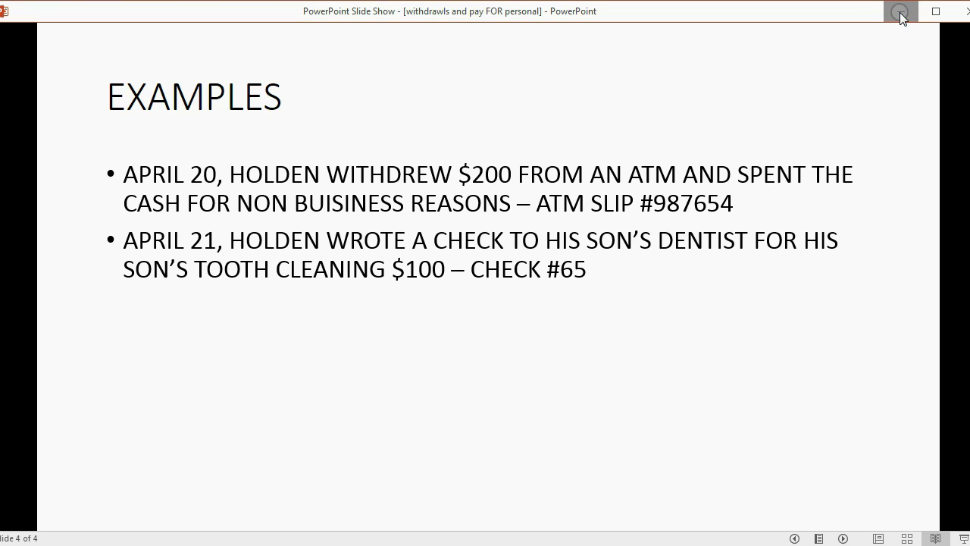
Start a new check in QuickBooks numbered 65
left_click(901, 12)
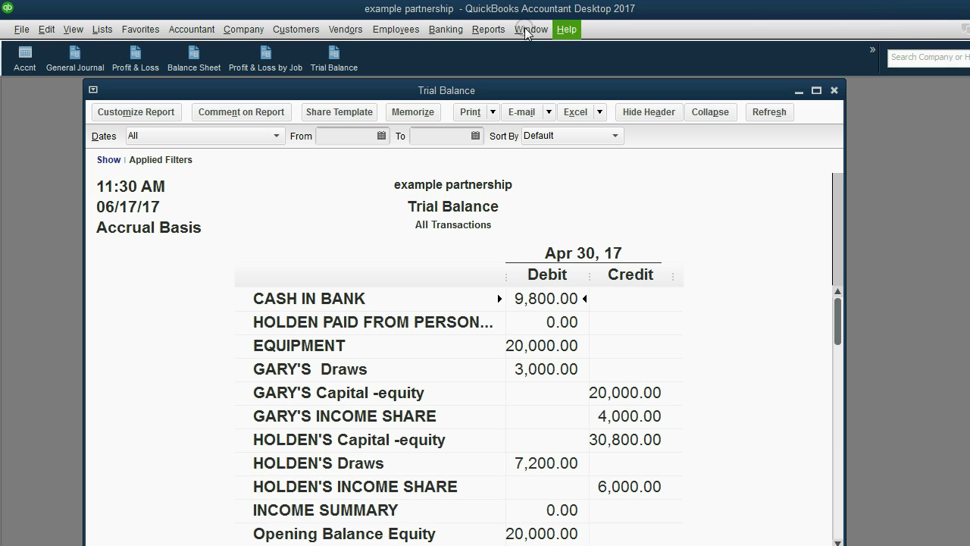
left_click(448, 29)
left_click(458, 49)
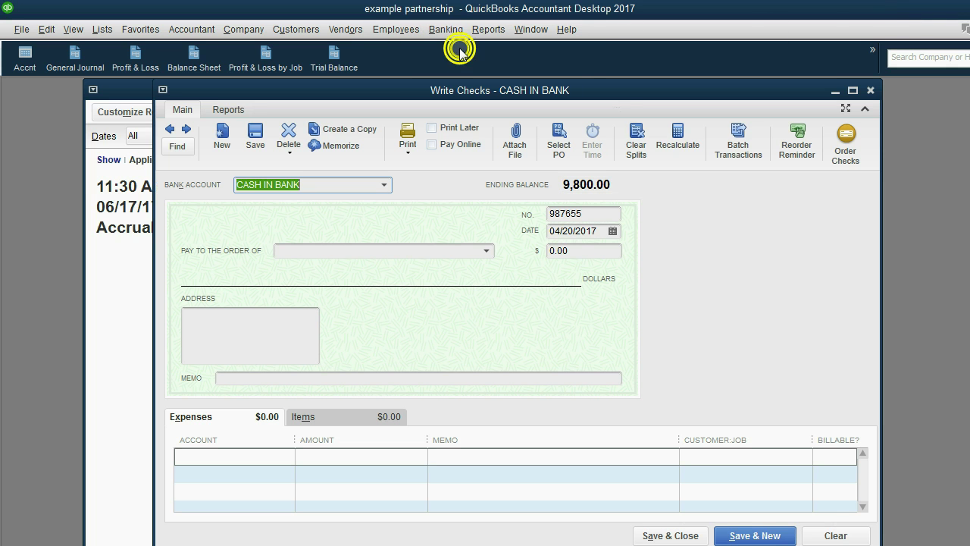
left_click(574, 213)
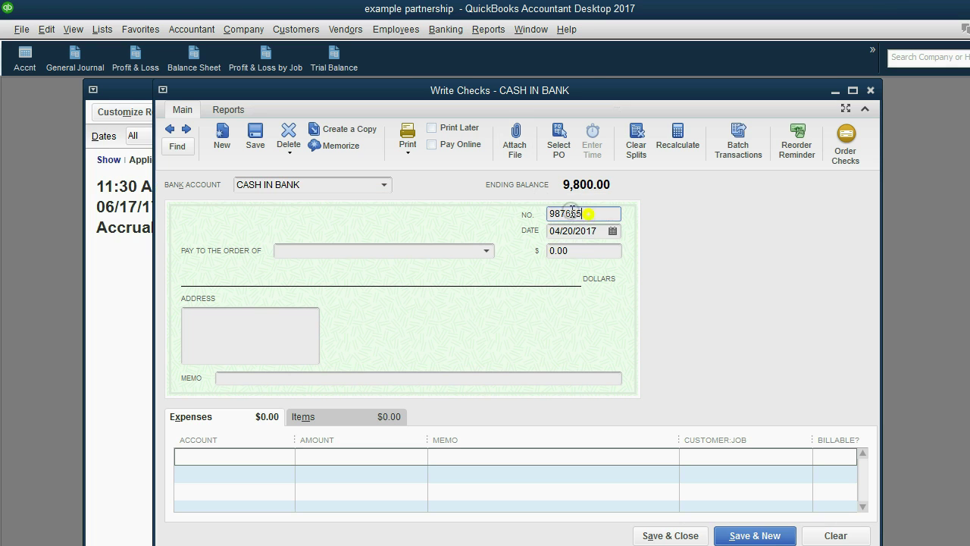
key("alt+Tab")
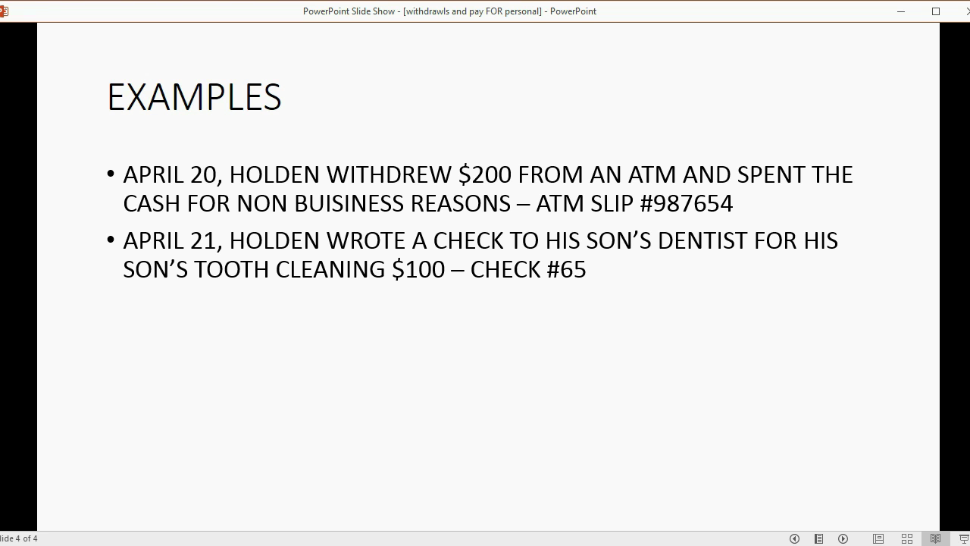
key("alt+Tab")
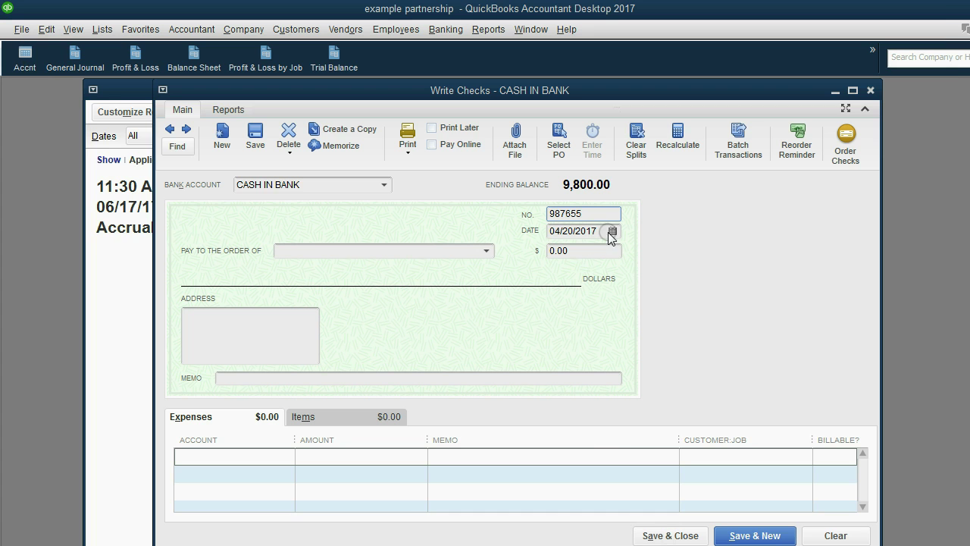
left_click(583, 213)
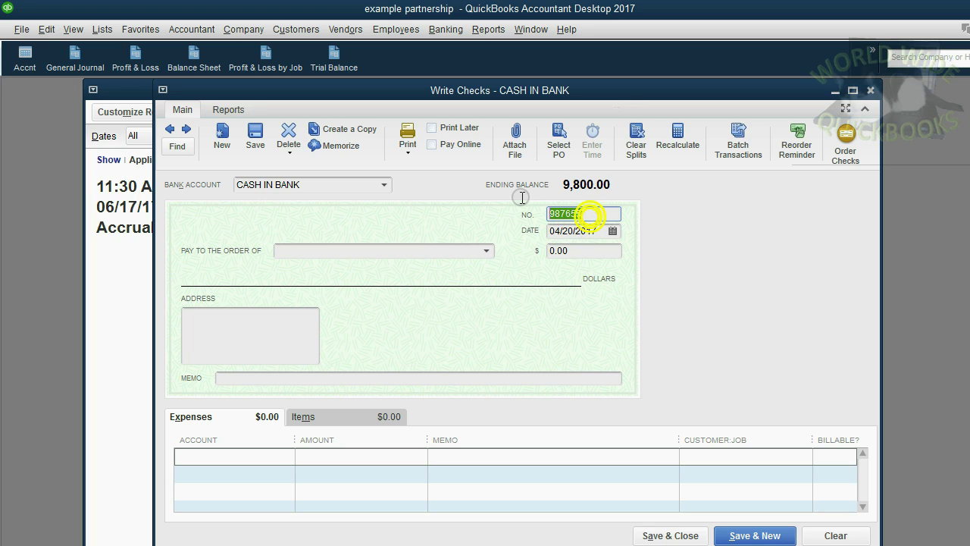
type("65")
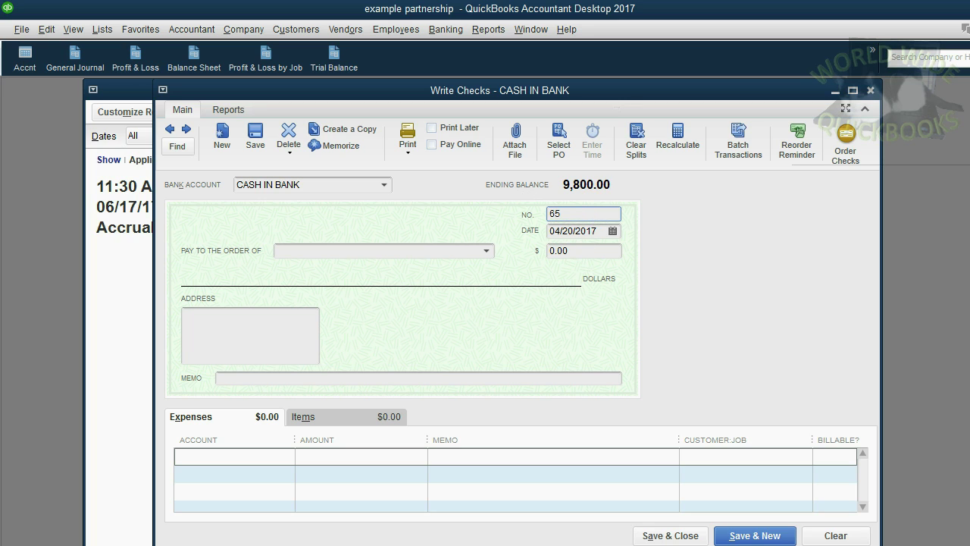
Add DENTIST as a new vendor and make it the check's payee
left_click(488, 251)
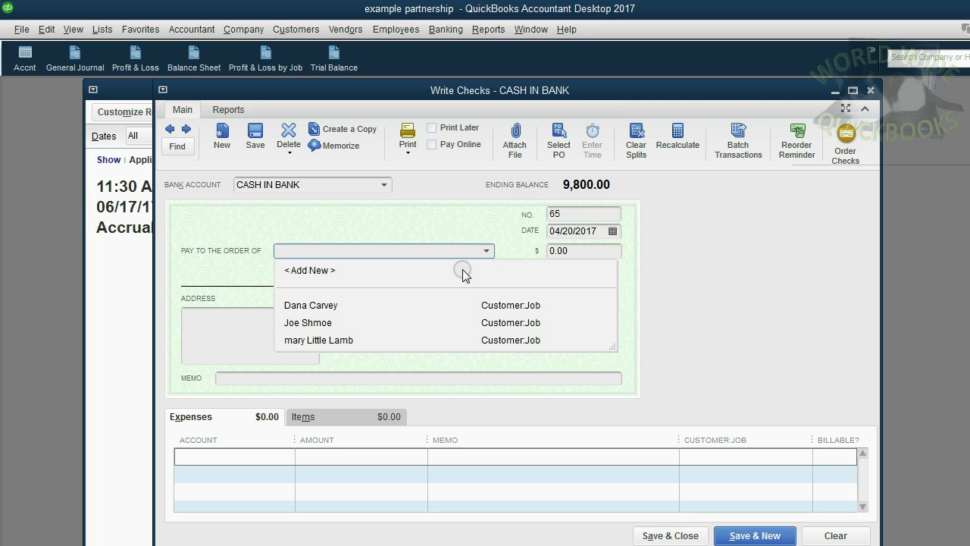
left_click(463, 272)
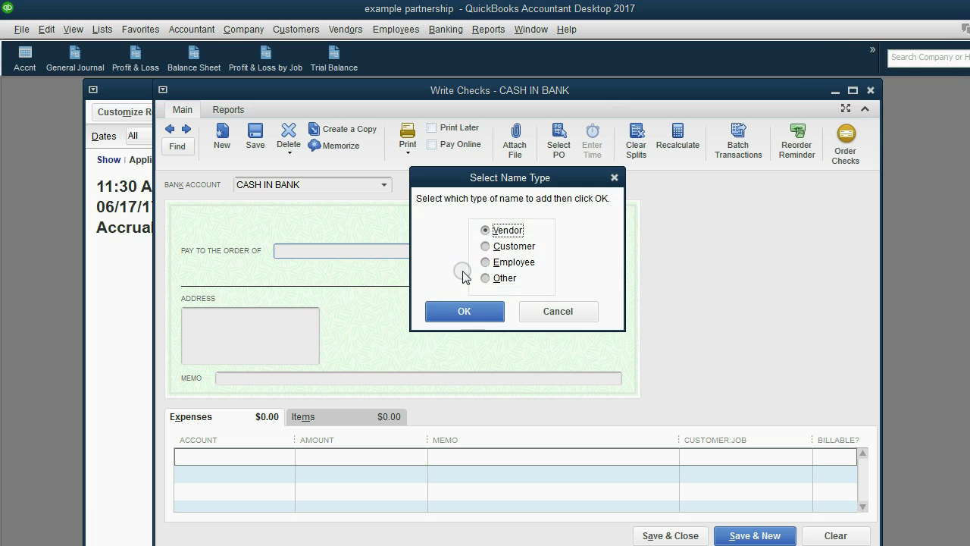
left_click(464, 310)
type("DENTIST")
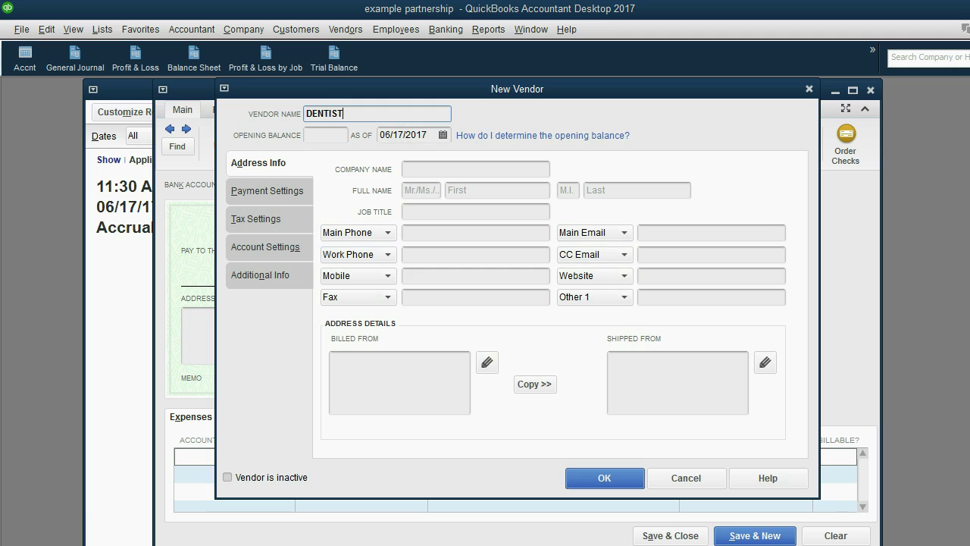
left_click(598, 476)
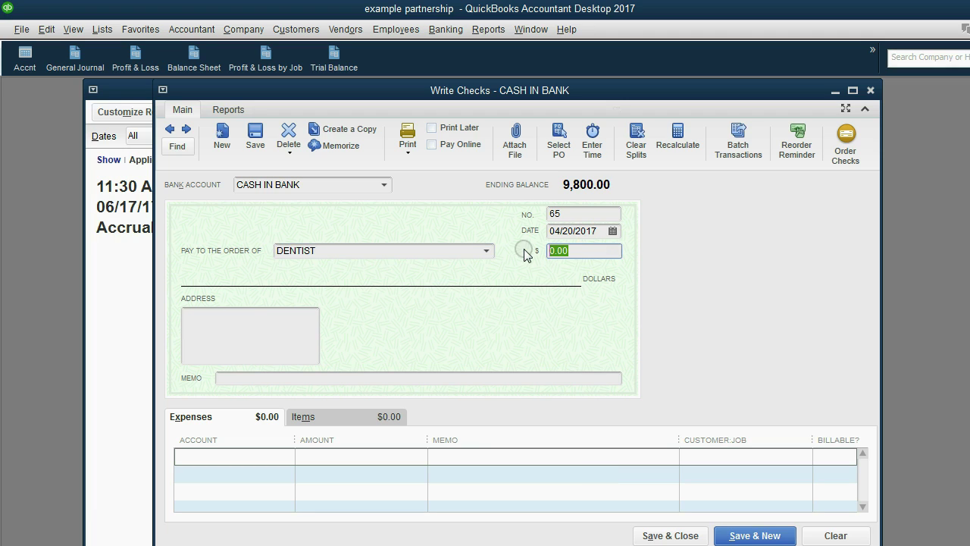
Record check 65 for 100.00 from CASH IN BANK to HOLDEN'S Draws and save it
type("1")
key("Tab")
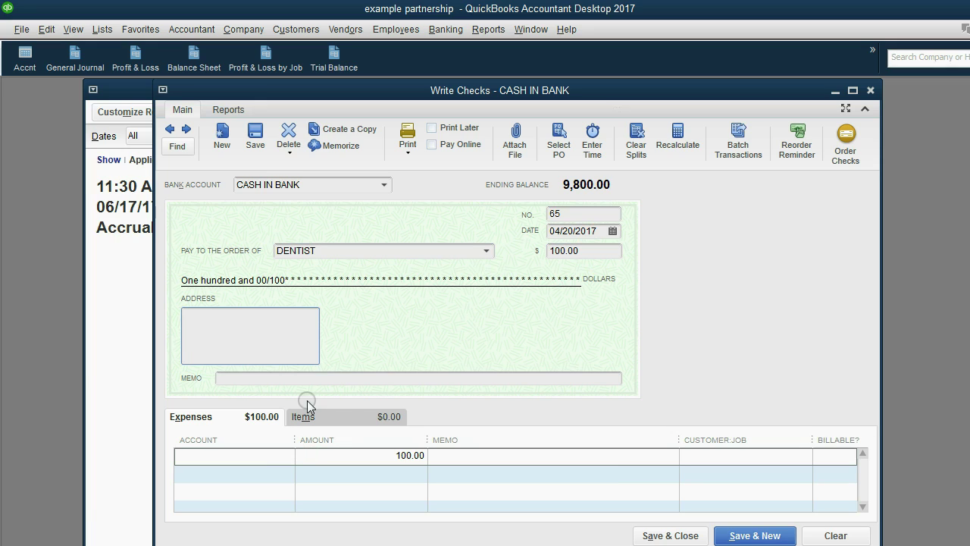
left_click(383, 186)
left_click(335, 319)
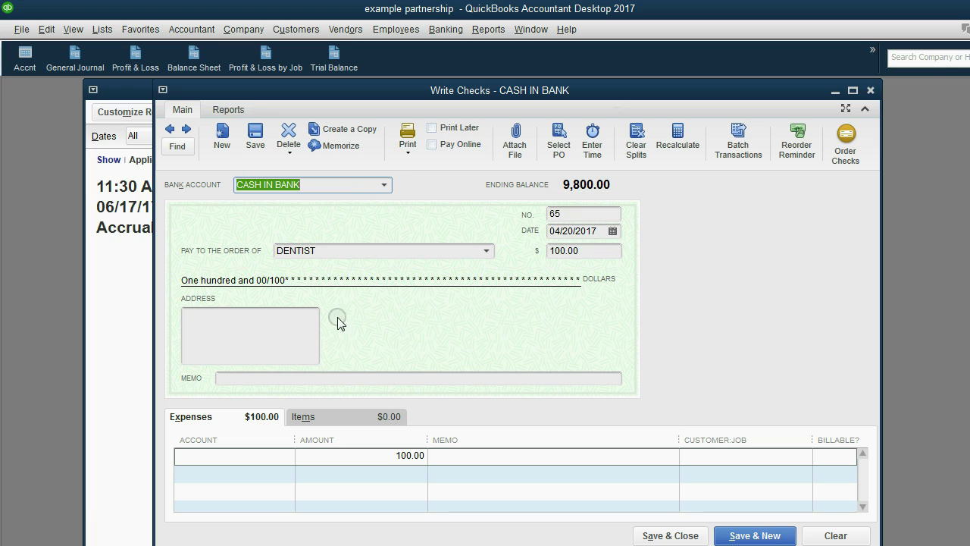
left_click(288, 460)
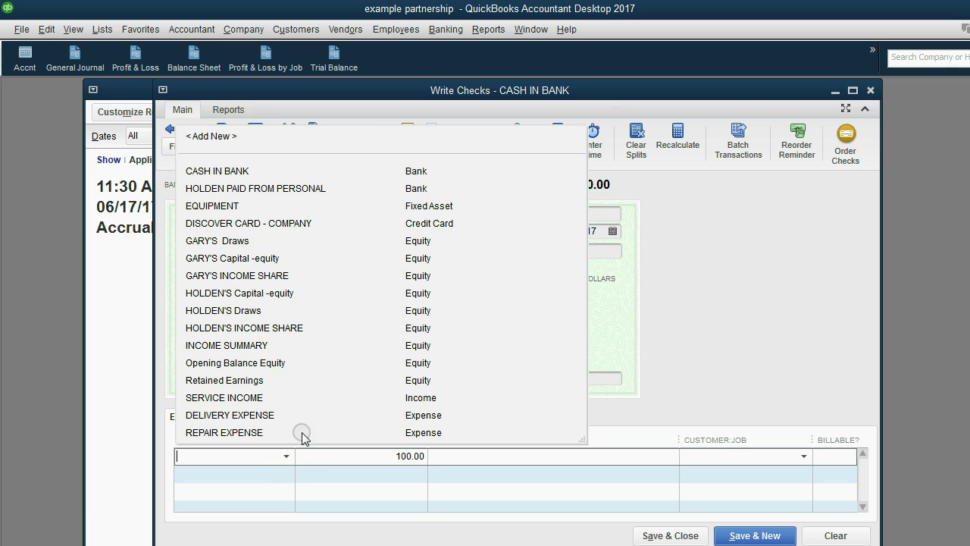
left_click(265, 310)
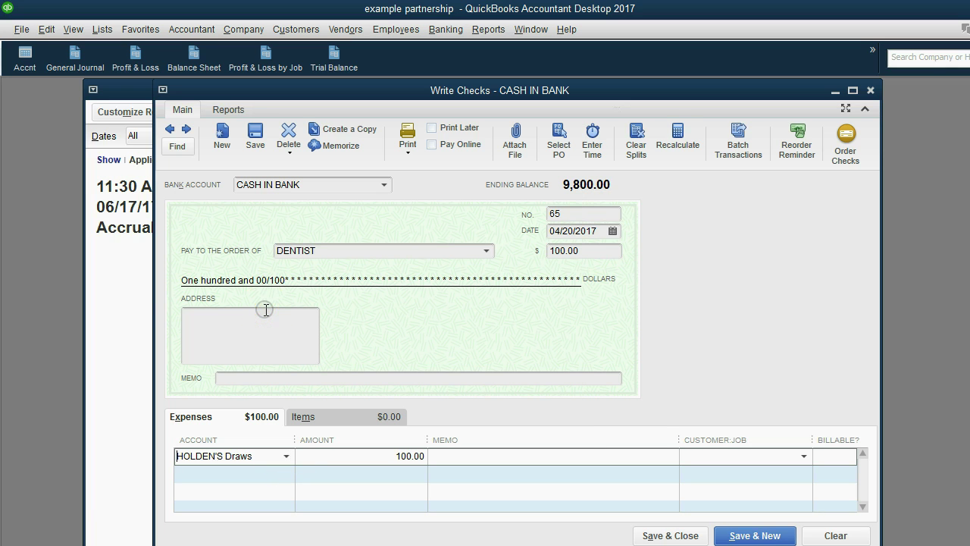
left_click(651, 535)
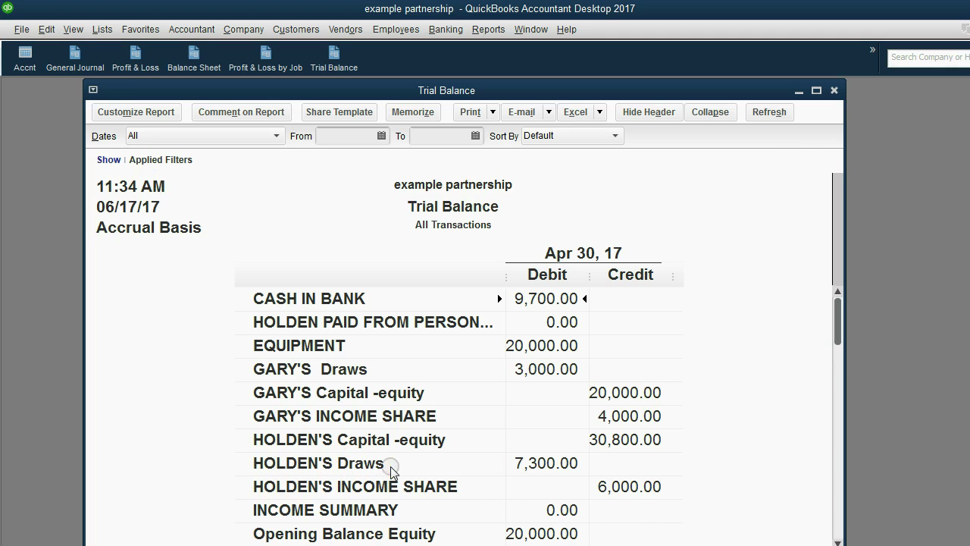
Point out HOLDEN'S Draws 7,300.00 and CASH IN BANK 9,700.00 on the Trial Balance, then return to the slide show
left_click(521, 465)
left_click(559, 299)
left_click(559, 470)
key("alt+Tab")
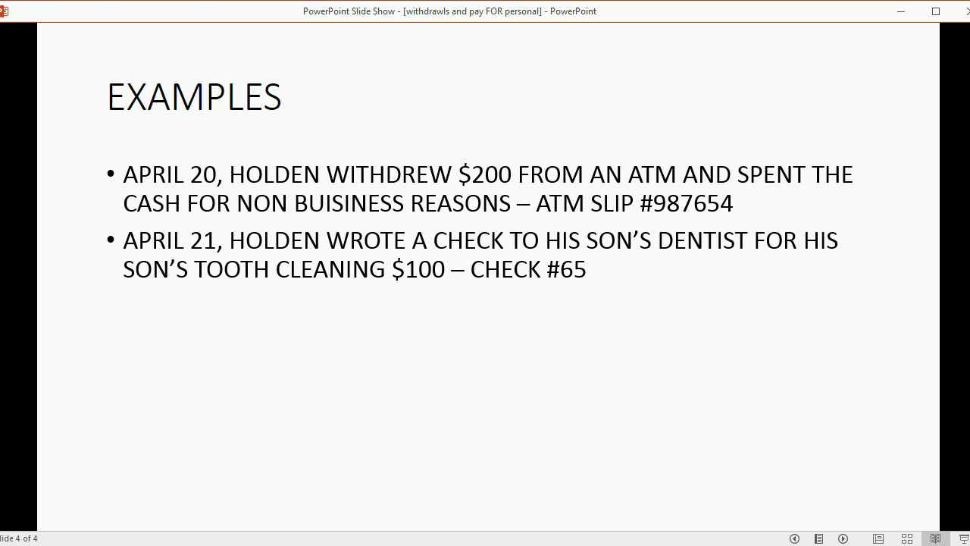
Reveal the April 22 $300 Discover vacation charge example, then minimize the slide show
left_click(842, 538)
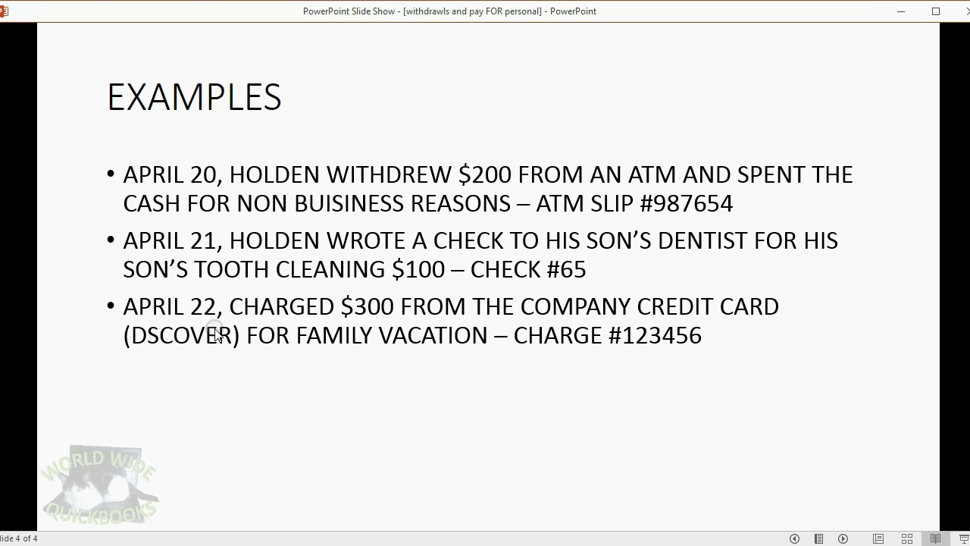
left_click(902, 13)
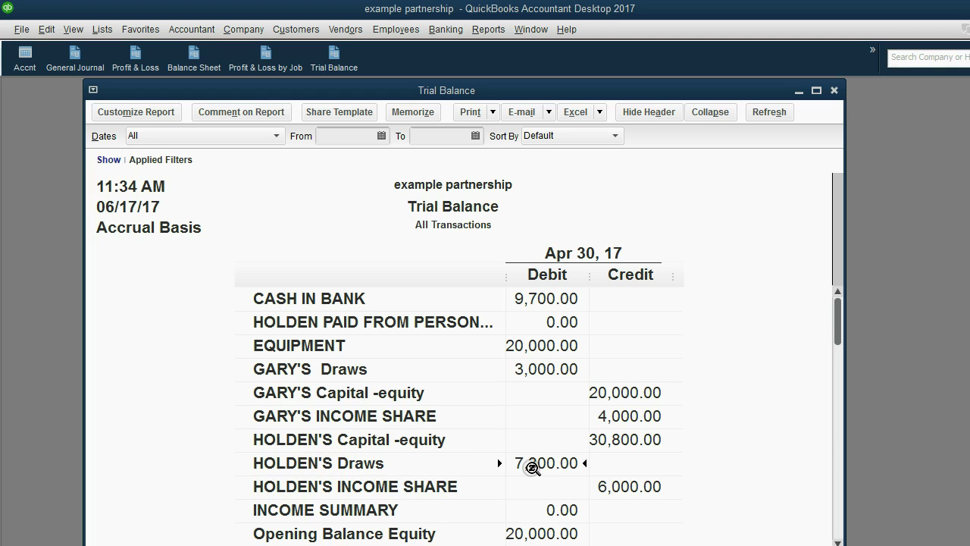
Open the Banking menu over the Trial Balance
left_click(442, 30)
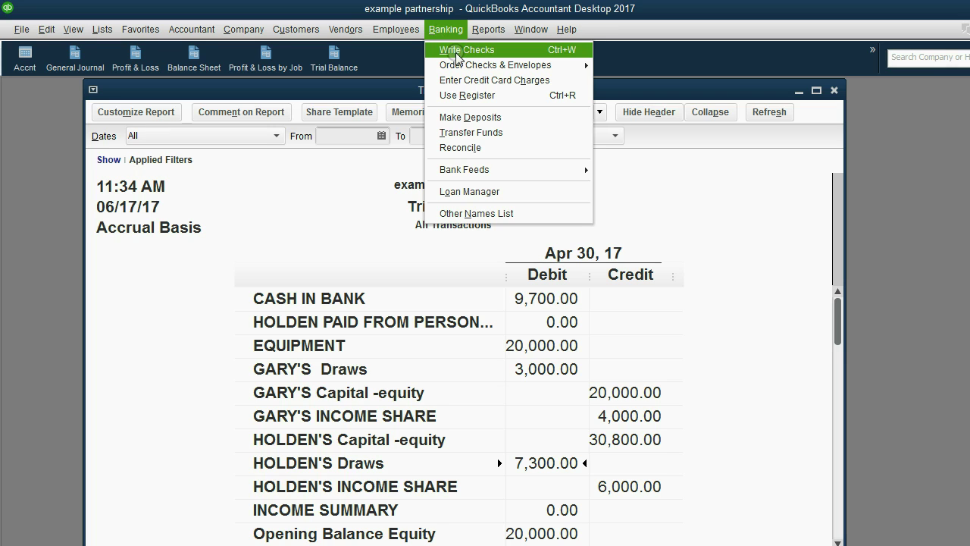
Start a DISCOVER CARD - COMPANY credit card charge dated 04/22/2017 with Ref No. 1
left_click(468, 81)
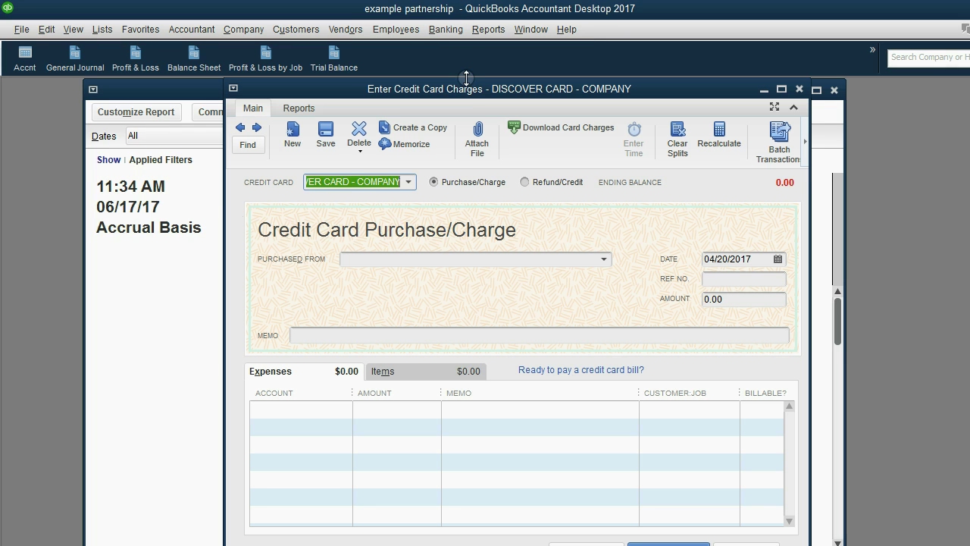
left_click_drag(463, 87, 429, 91)
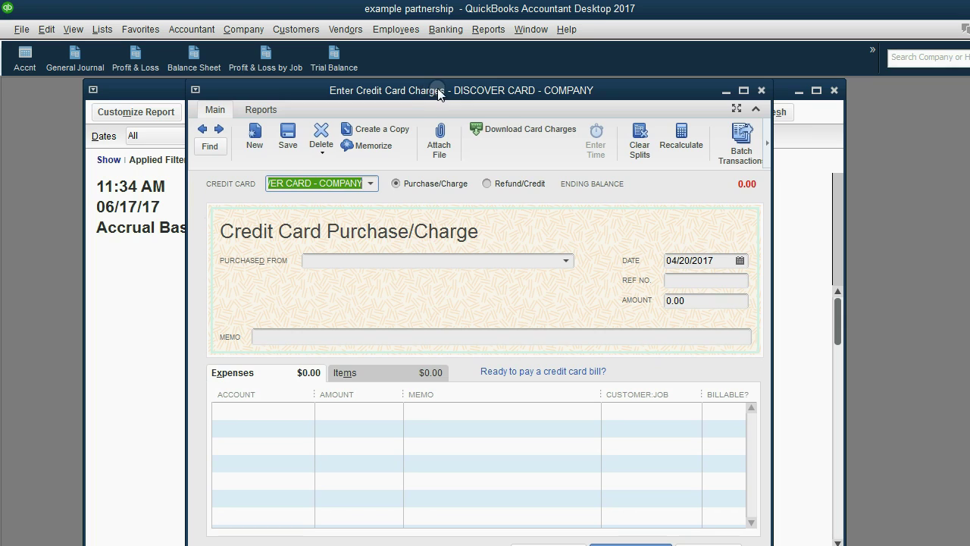
left_click(740, 260)
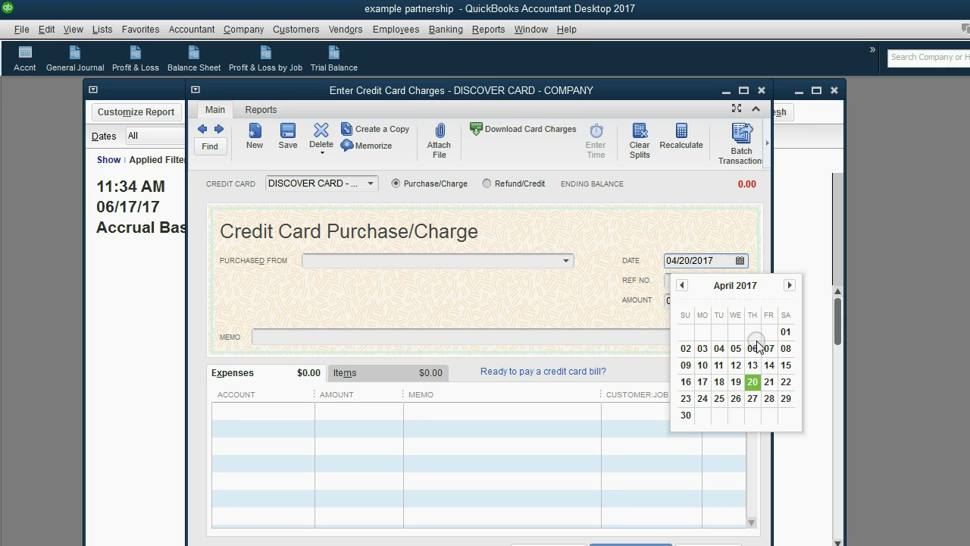
left_click(785, 382)
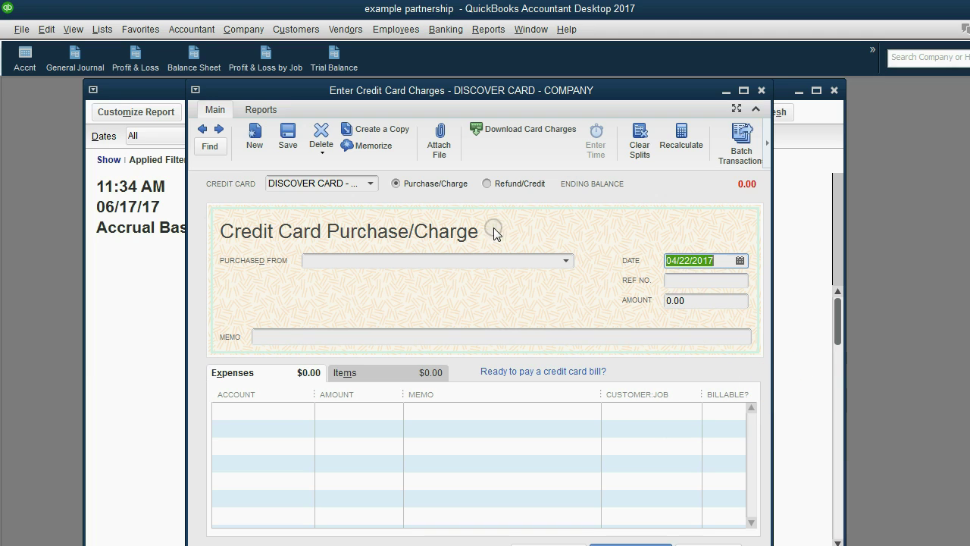
left_click(371, 184)
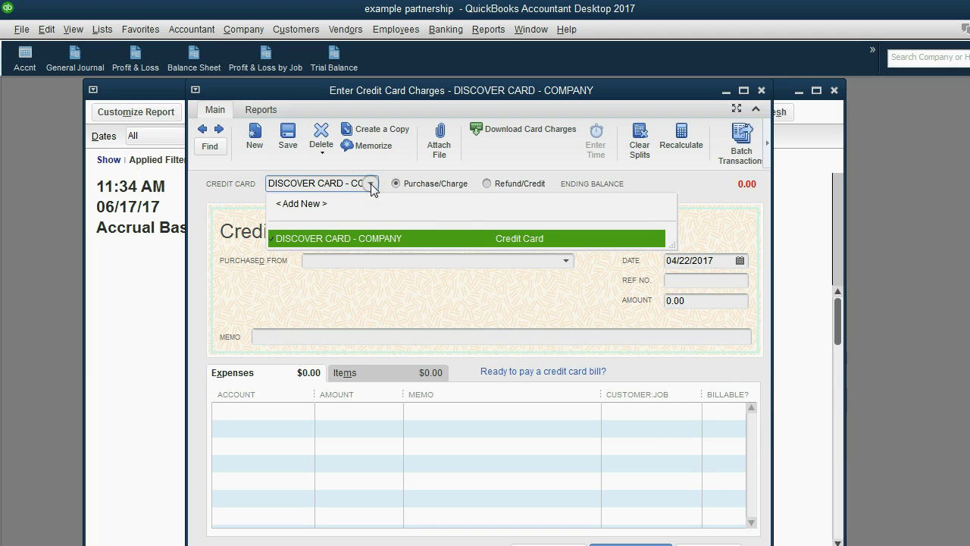
left_click(370, 183)
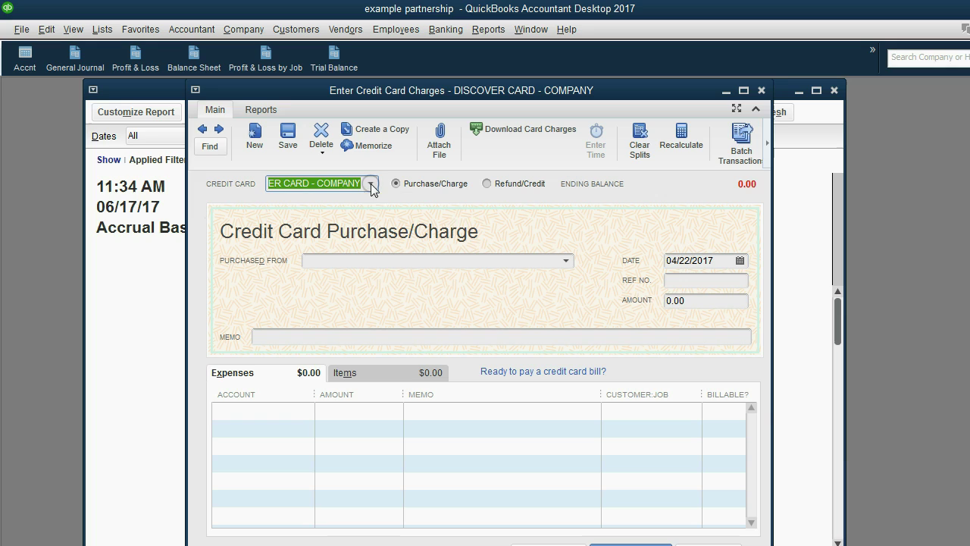
left_click(684, 280)
type("123456")
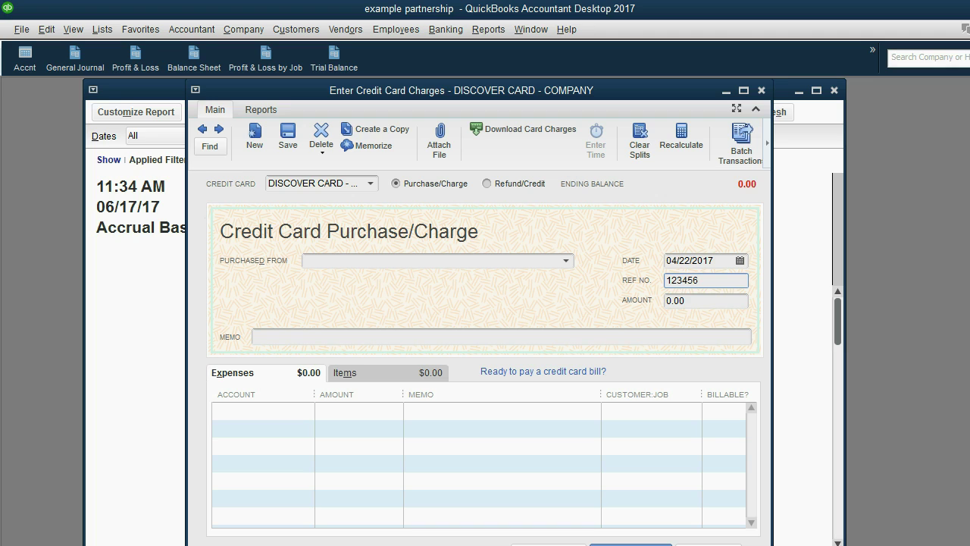
Enter the 300.00 charge amount against HOLDEN'S Draws and save the charge
left_click(566, 260)
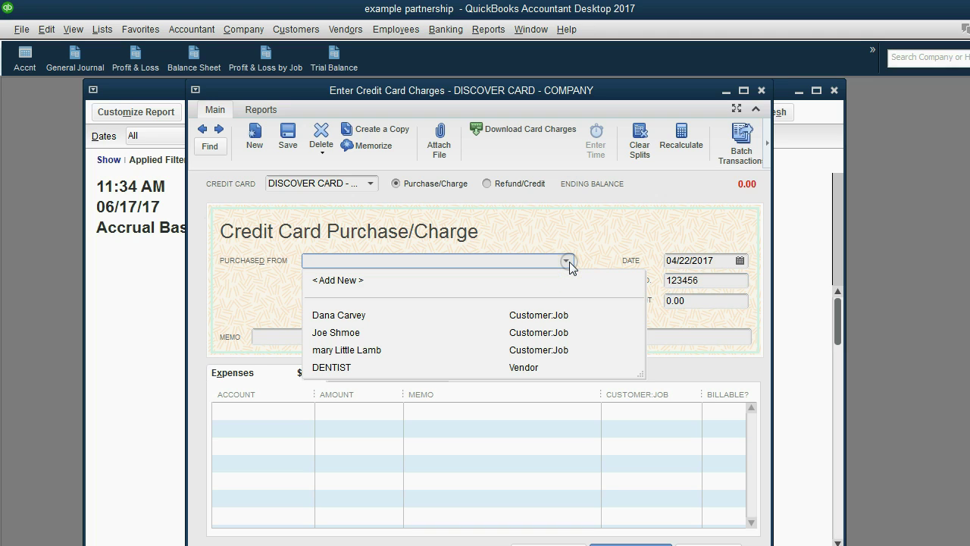
left_click(566, 261)
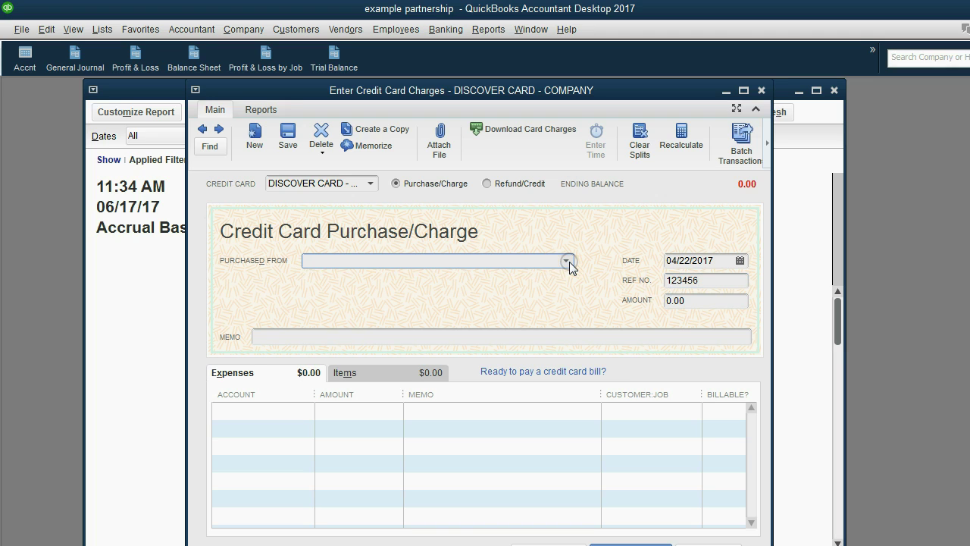
left_click(685, 300)
type("3")
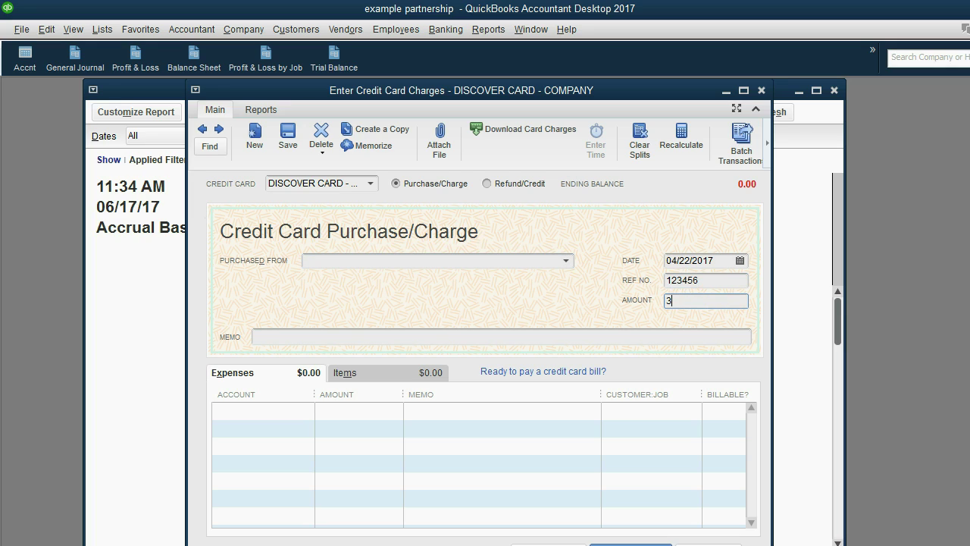
type("00")
key("Tab")
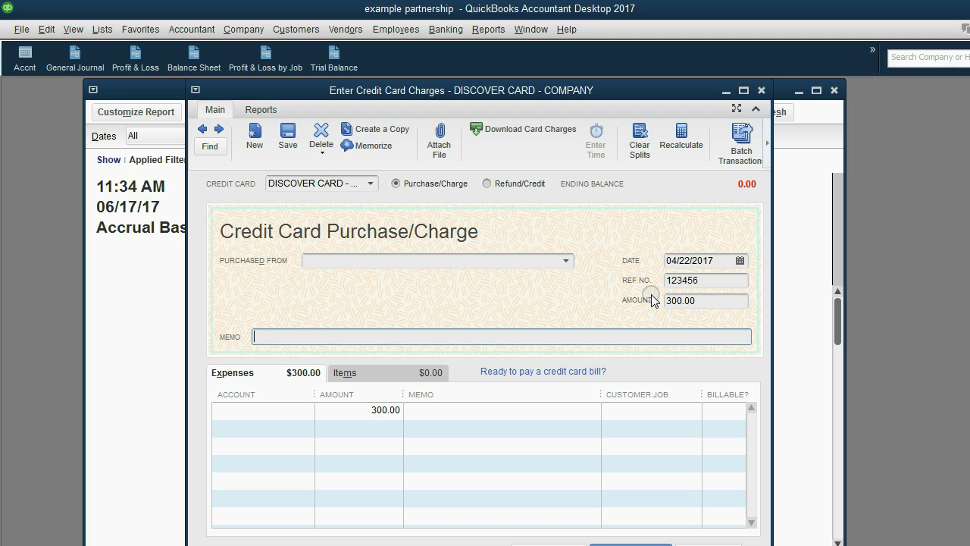
left_click(371, 186)
left_click(370, 184)
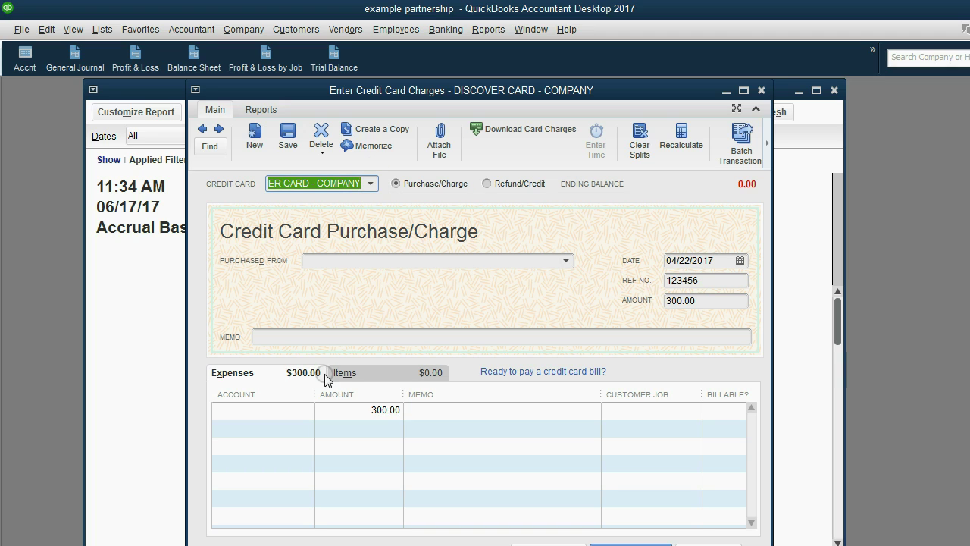
left_click(303, 412)
left_click(306, 410)
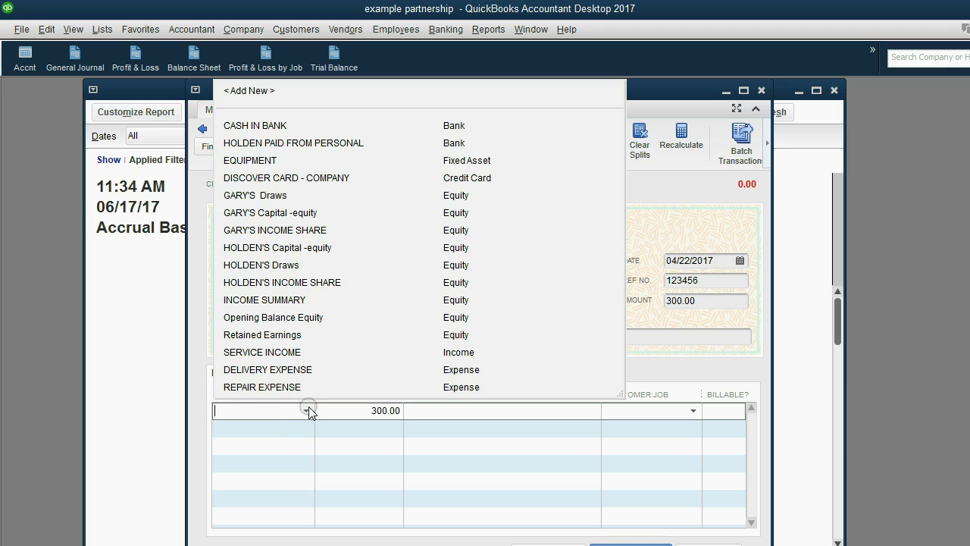
left_click(306, 266)
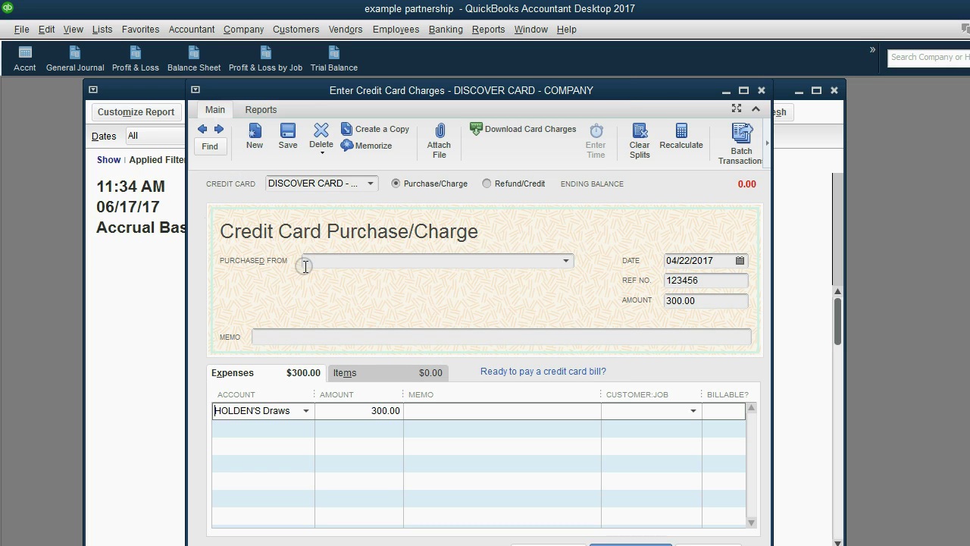
left_click_drag(406, 91, 425, 81)
left_click(566, 542)
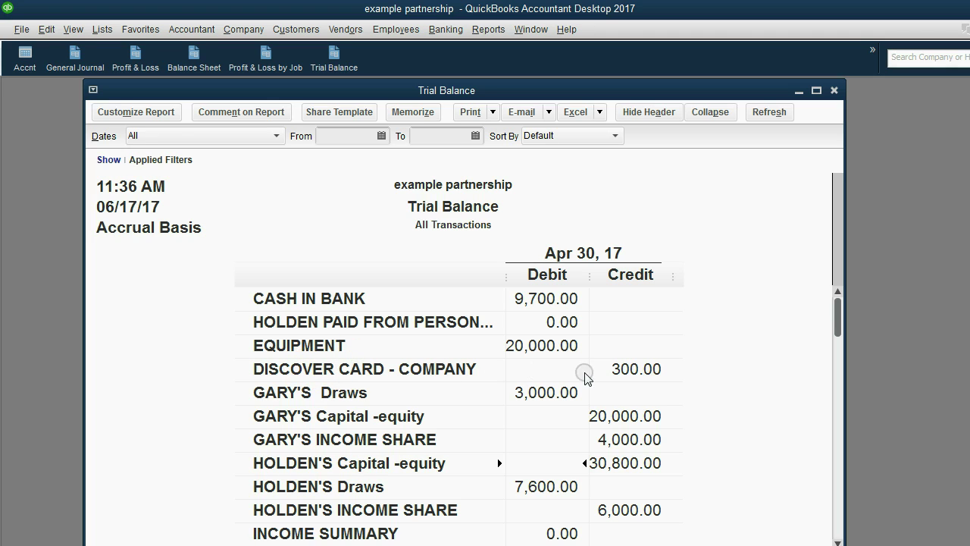
left_click(623, 369)
left_click(511, 494)
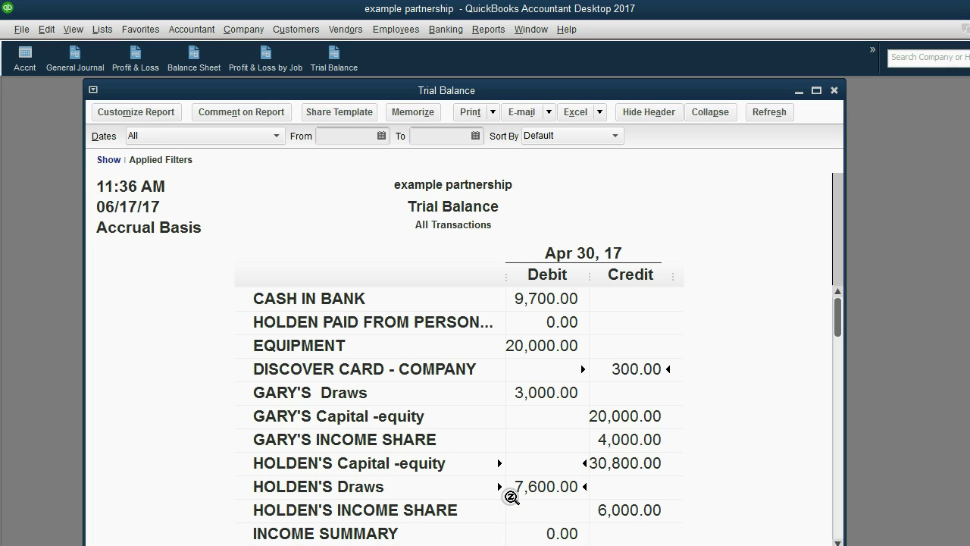